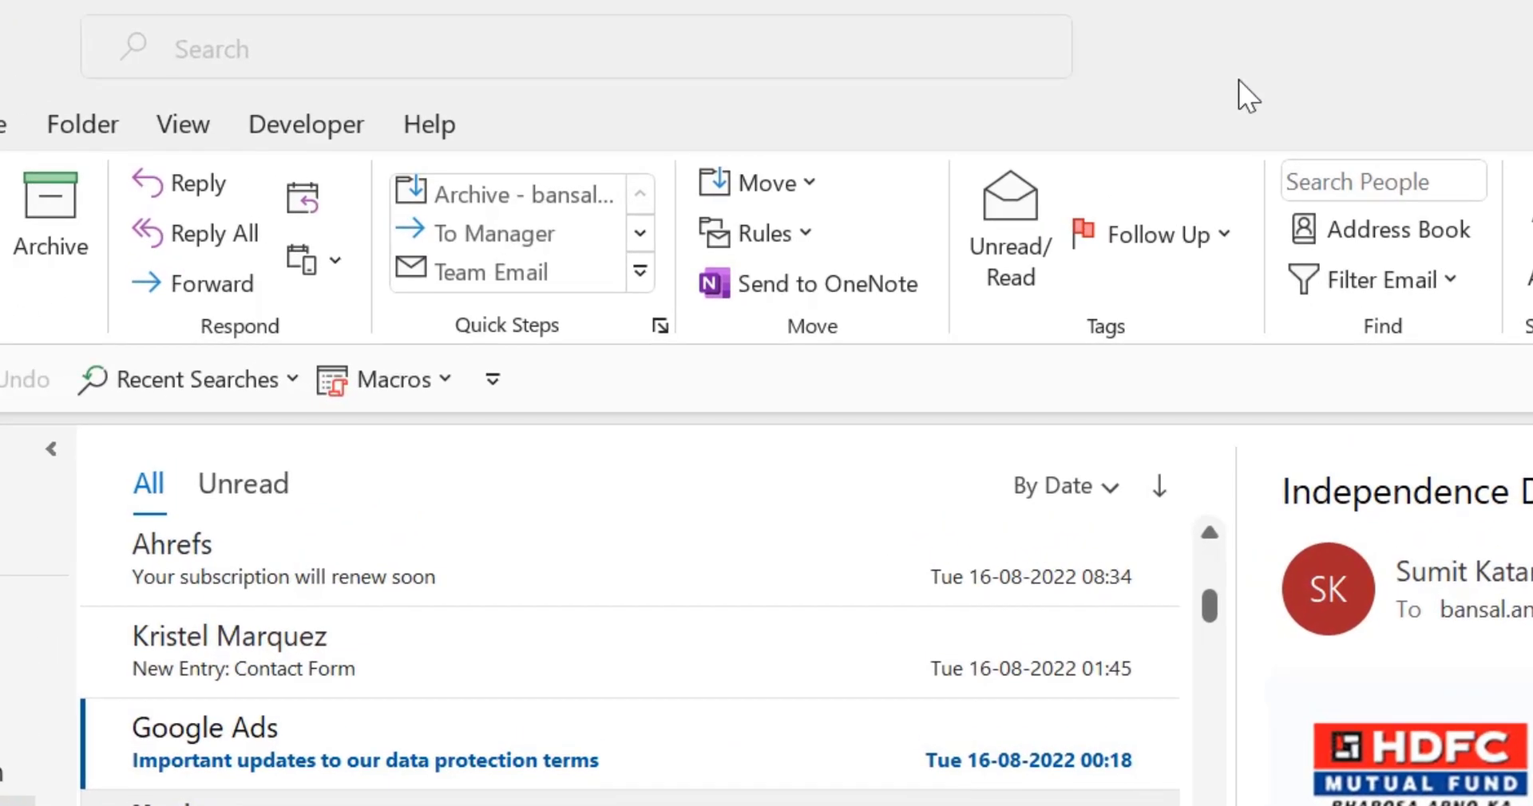
Search the current mailbox for the exact phrase "Independence Day Quiz", enclosed in quotation marks.
click(643, 46)
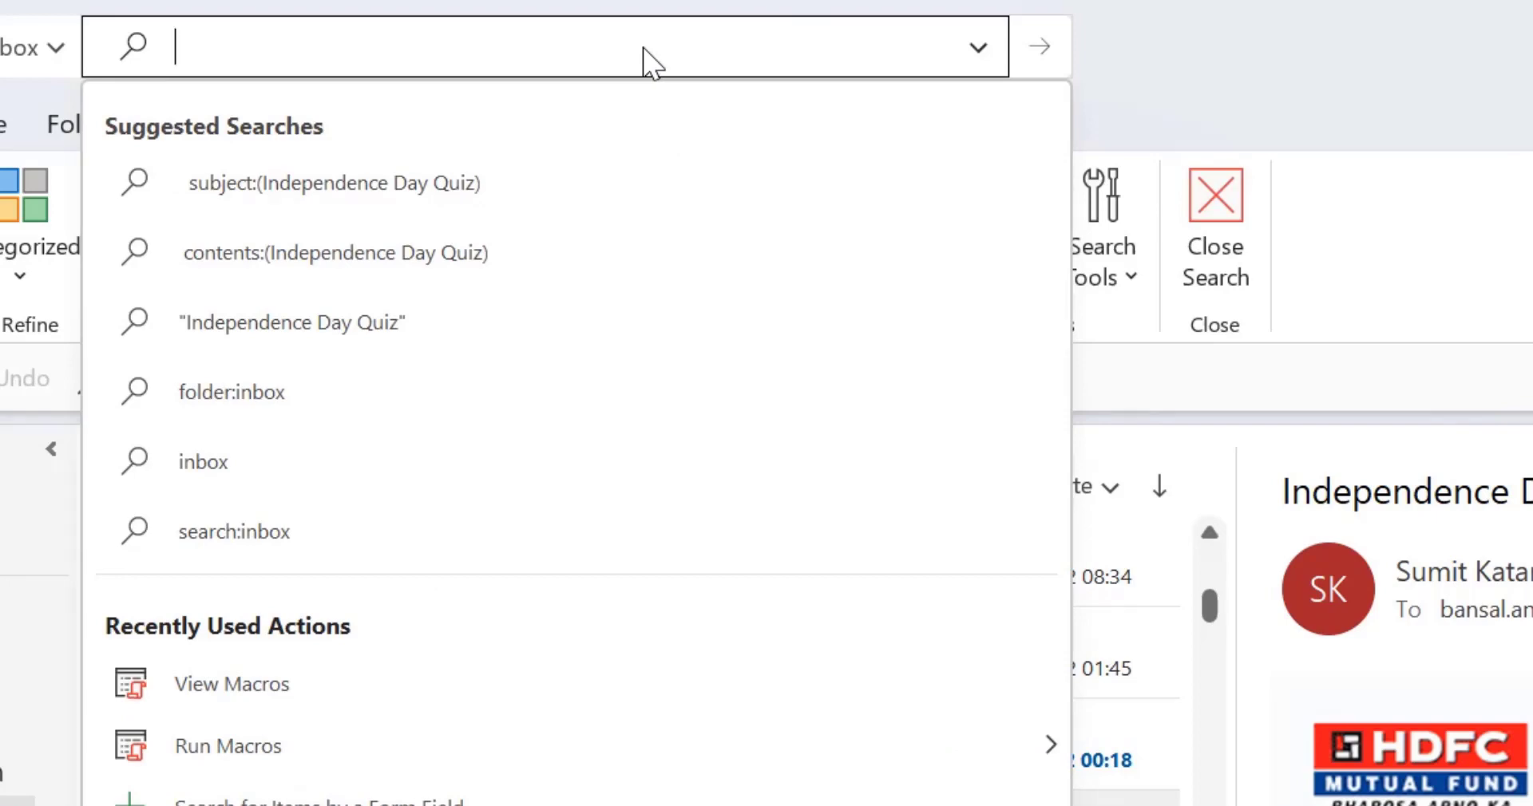
text(")
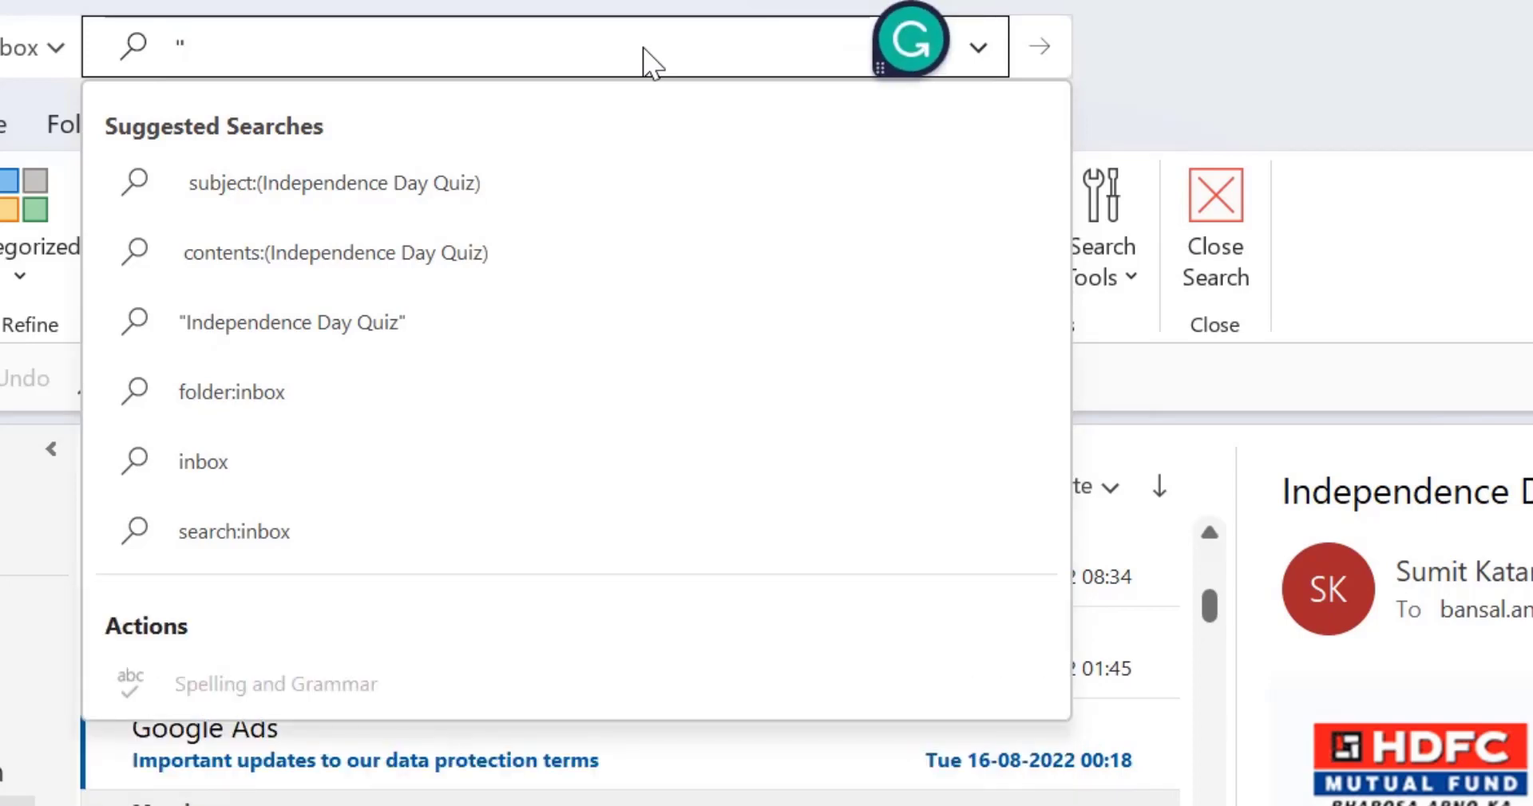
text(Independence Day Quiz)
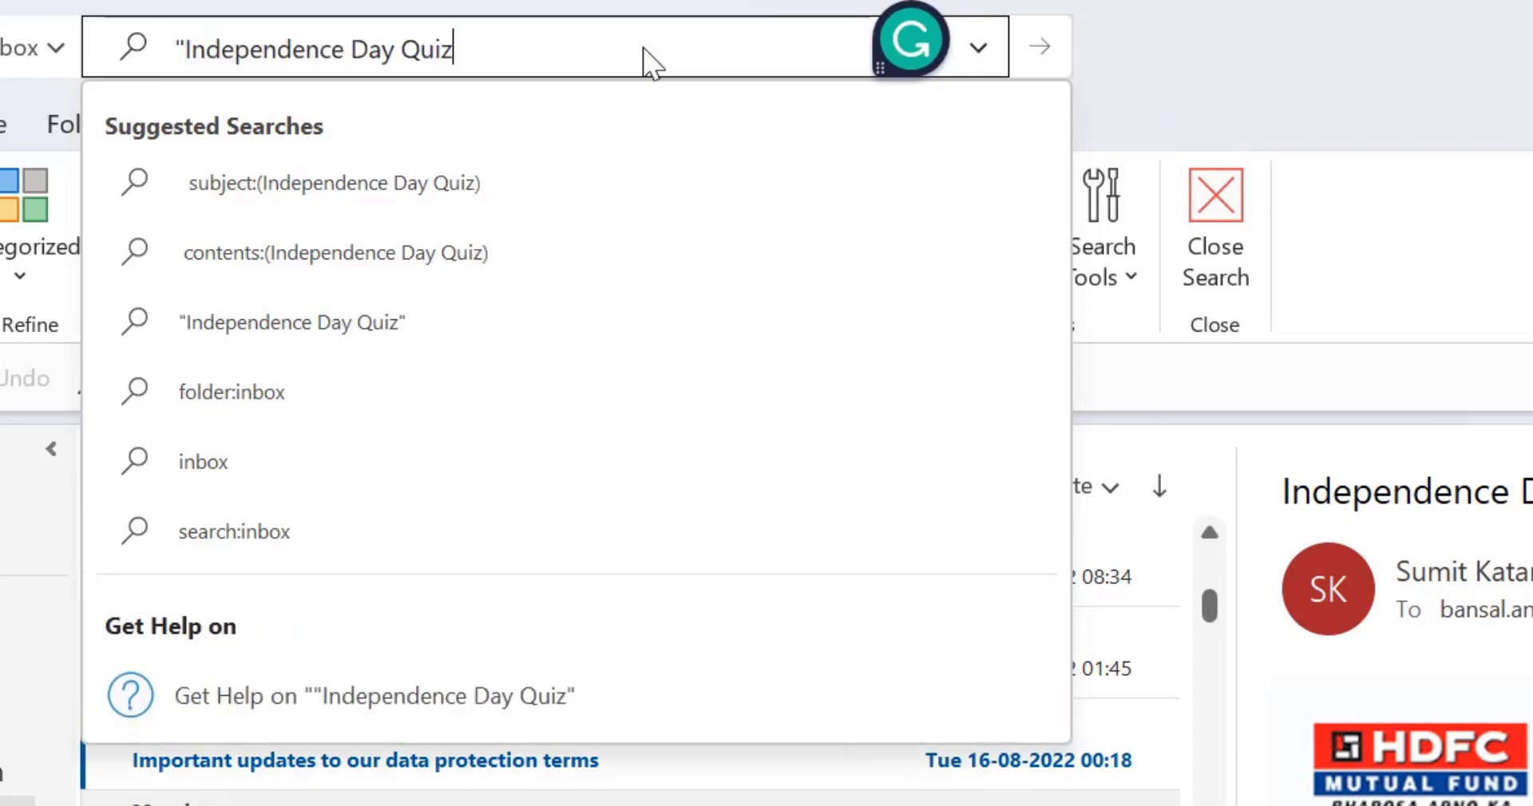
text(")
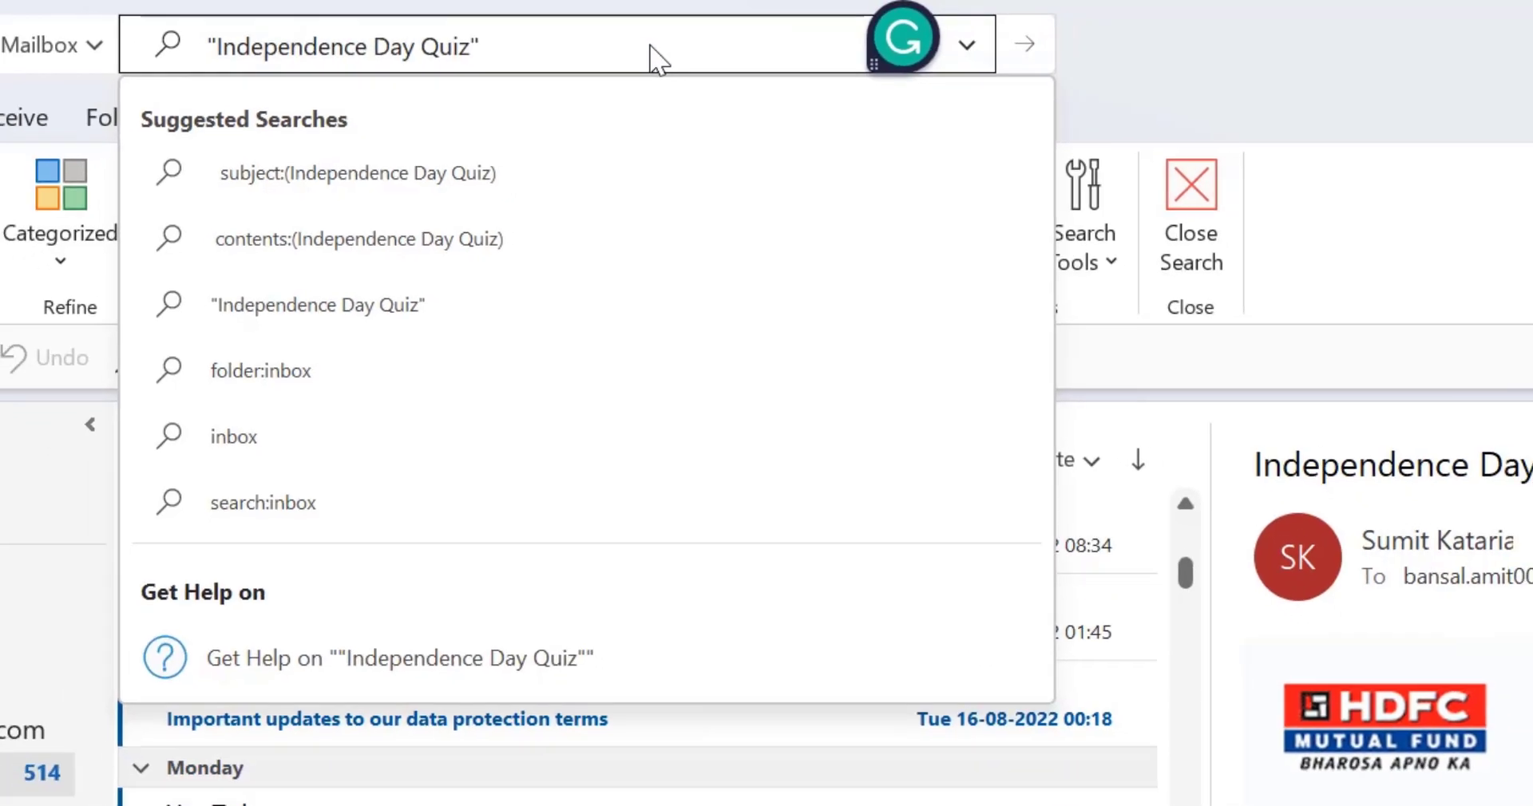
key(Return)
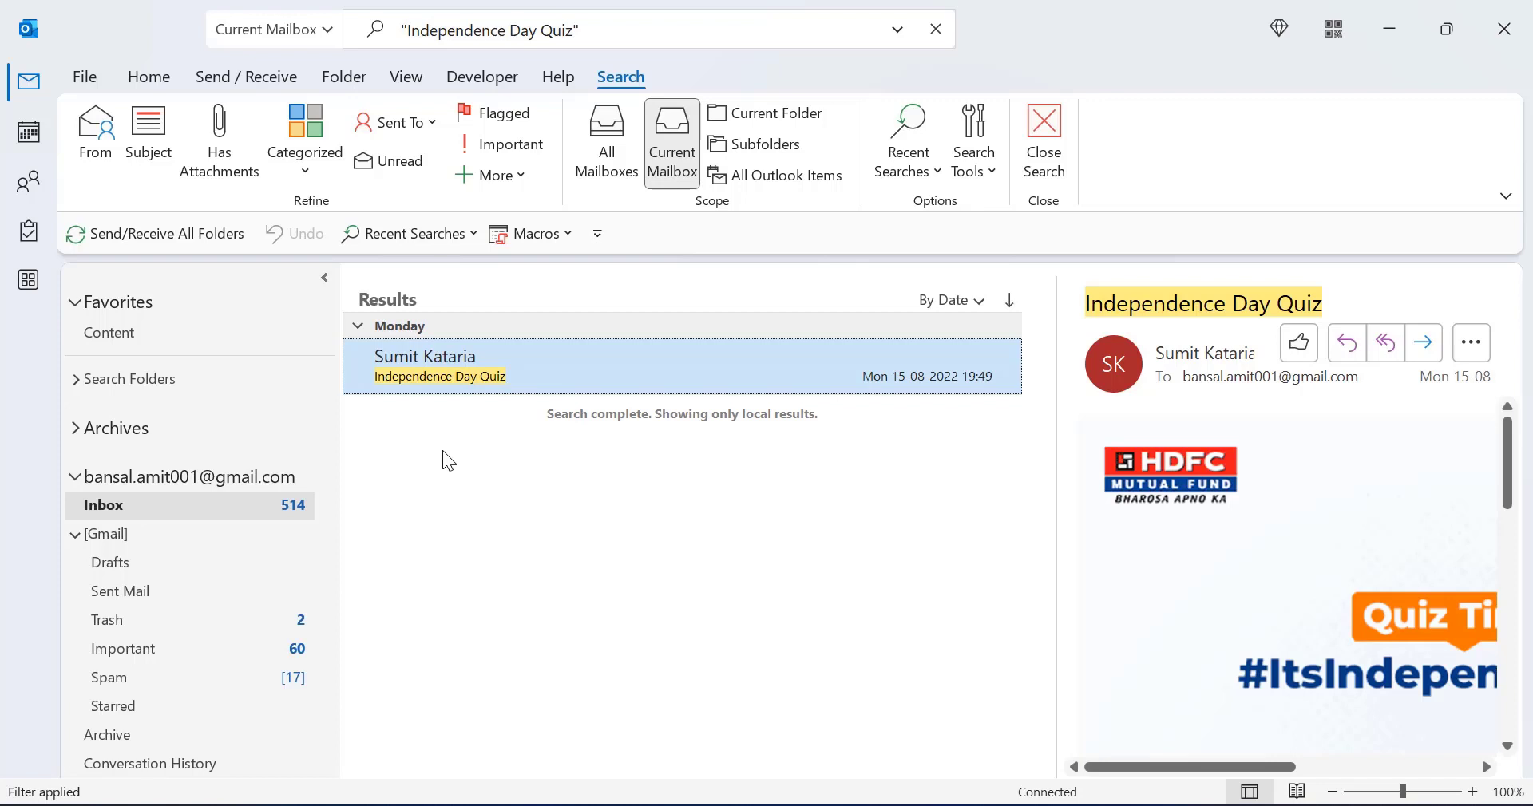
Clear the quoted phrase from the mailbox search and dismiss the search suggestions.
click(859, 33)
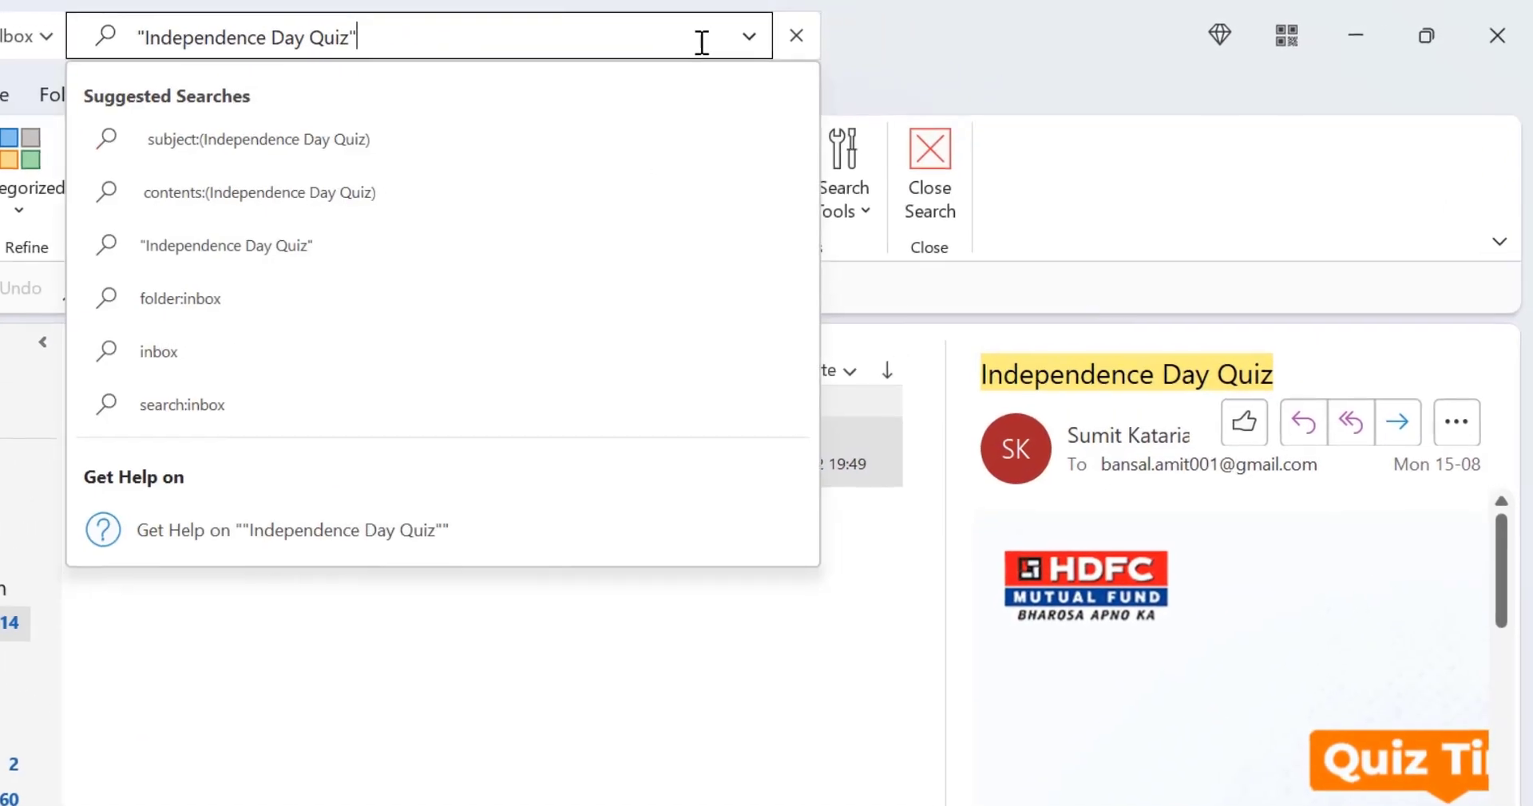
click(797, 41)
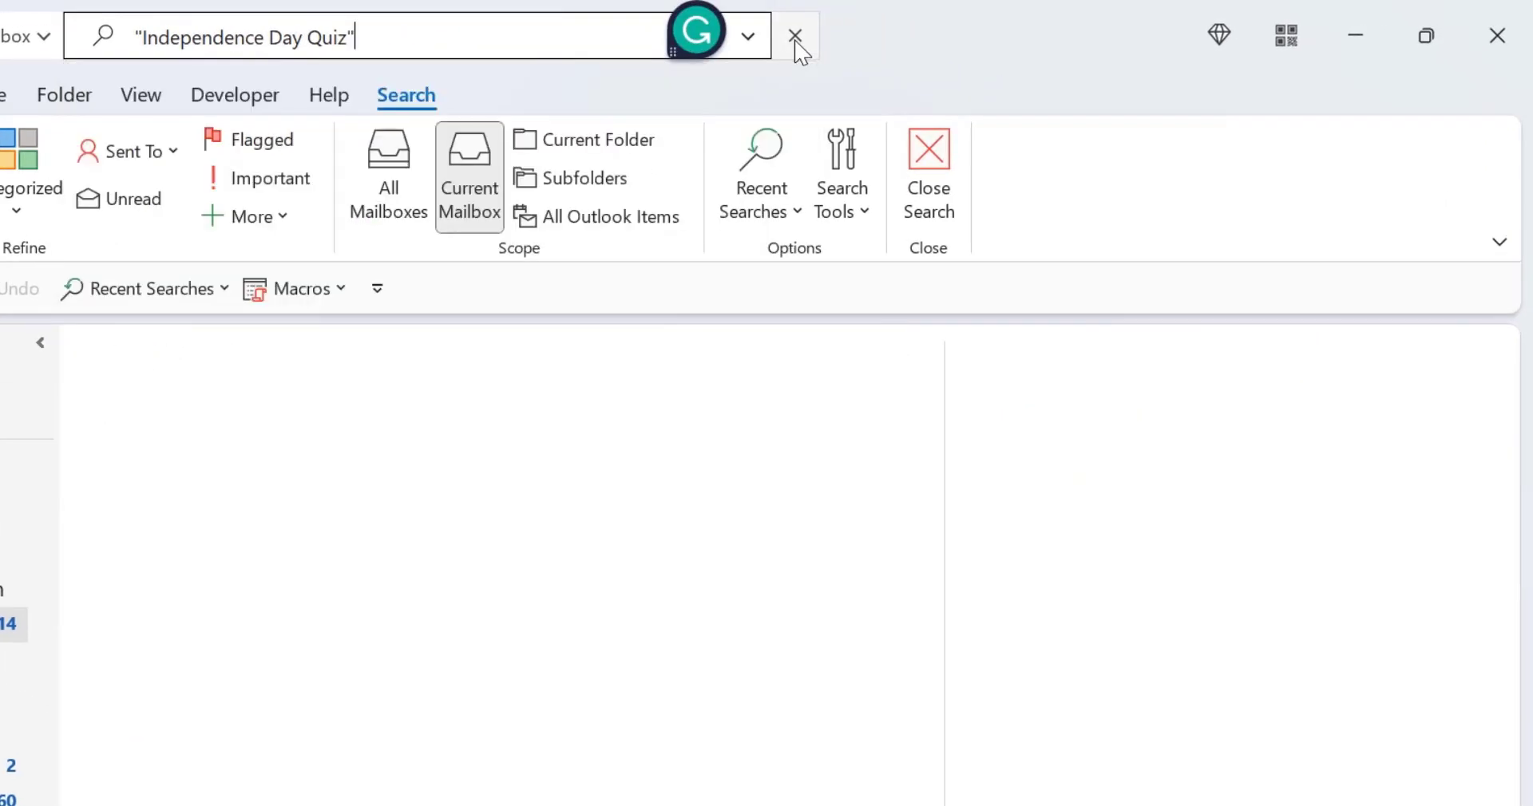
click(607, 40)
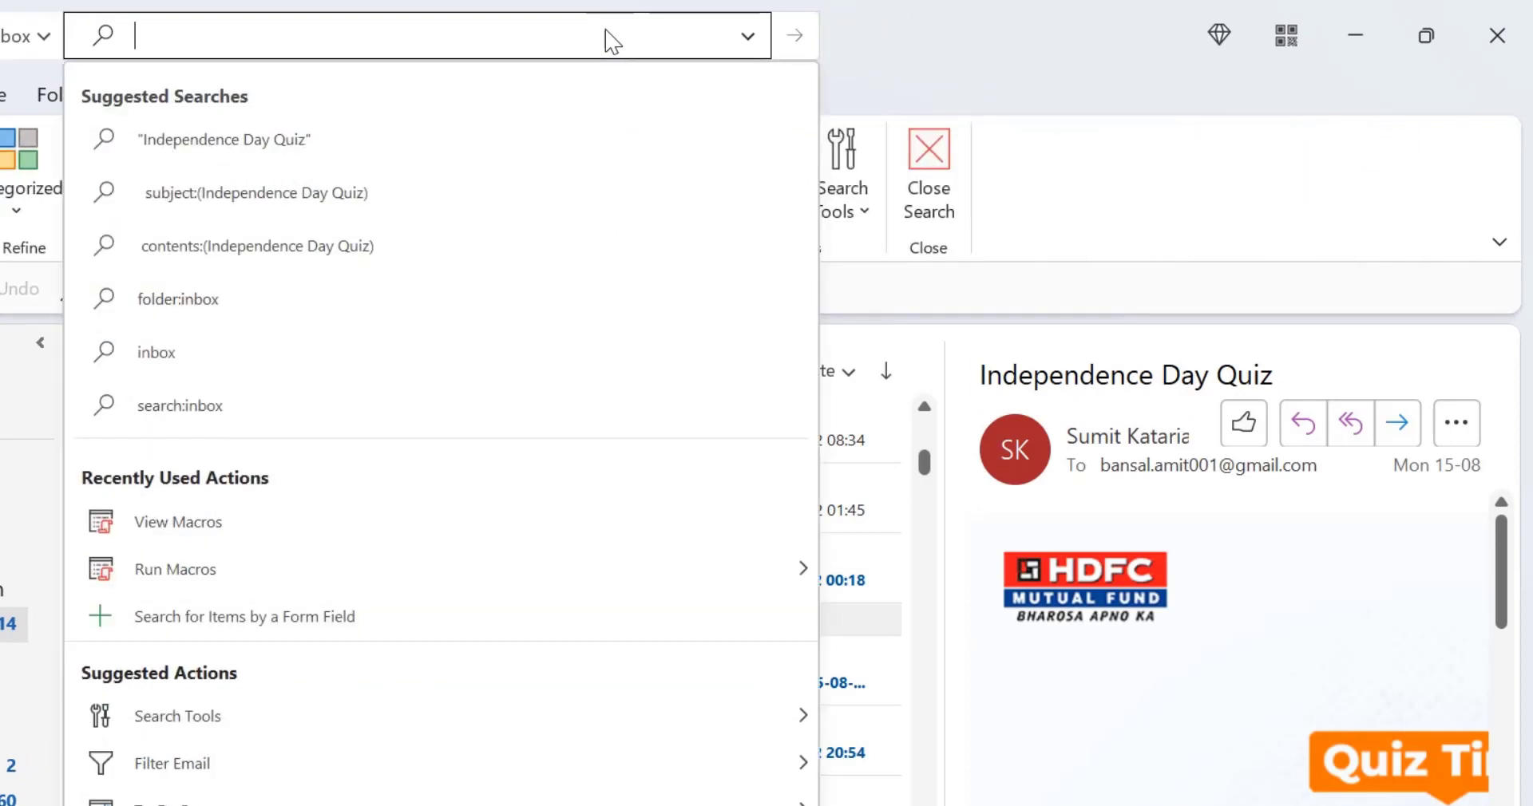
click(911, 46)
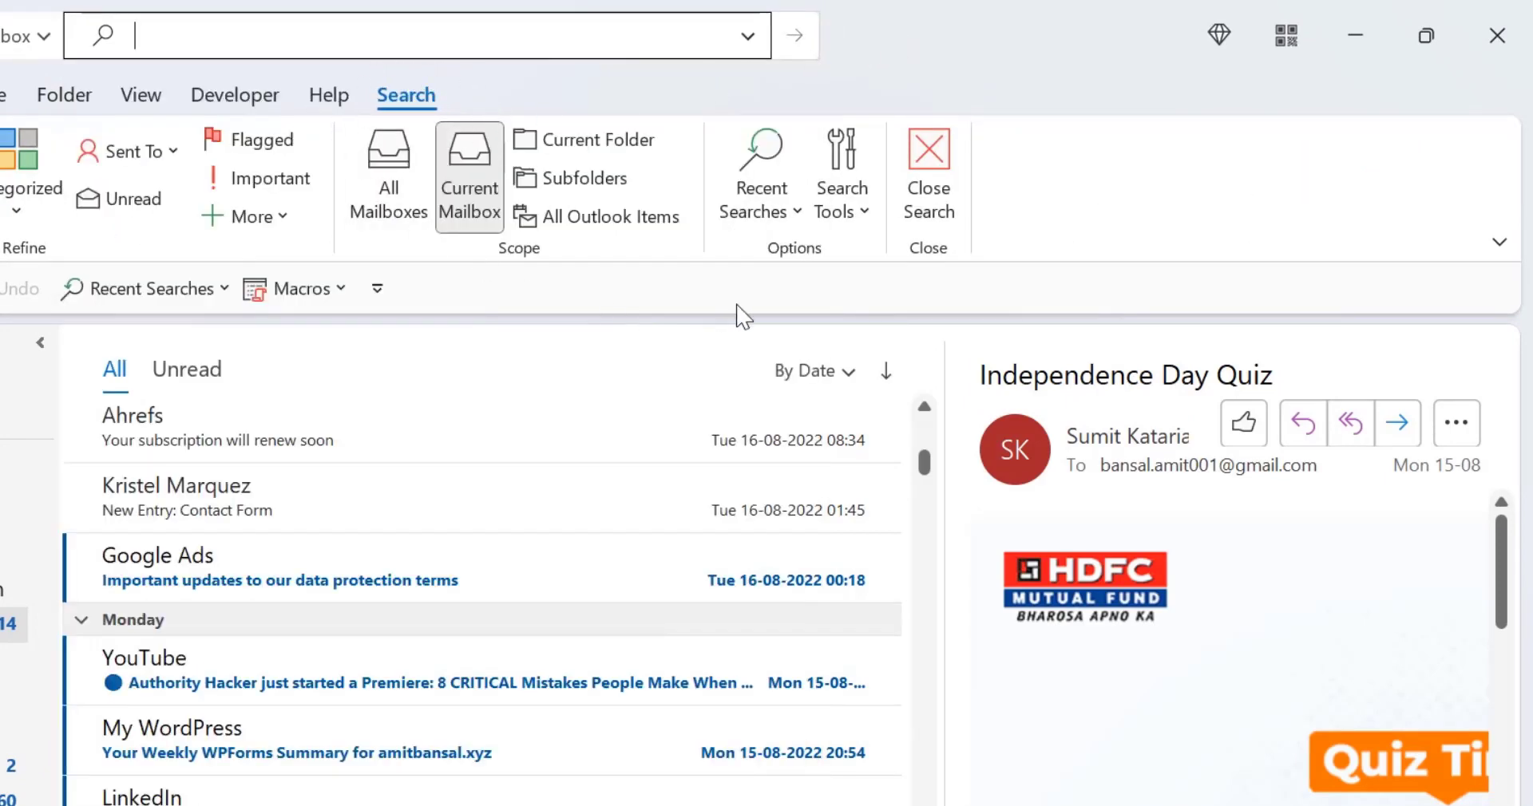
Open the Advanced Find dialog for searching messages by detailed criteria.
click(865, 216)
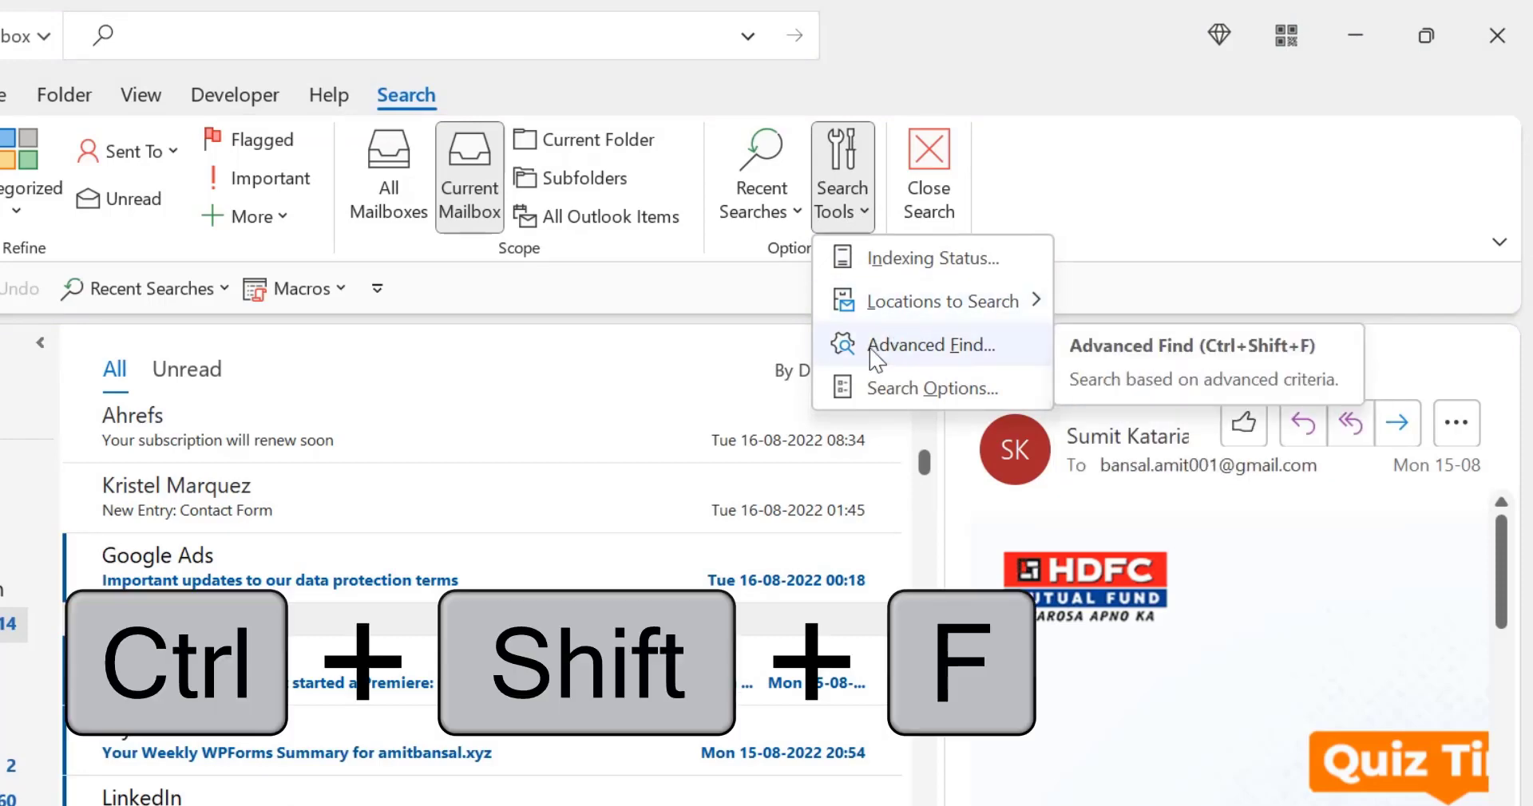
click(1150, 195)
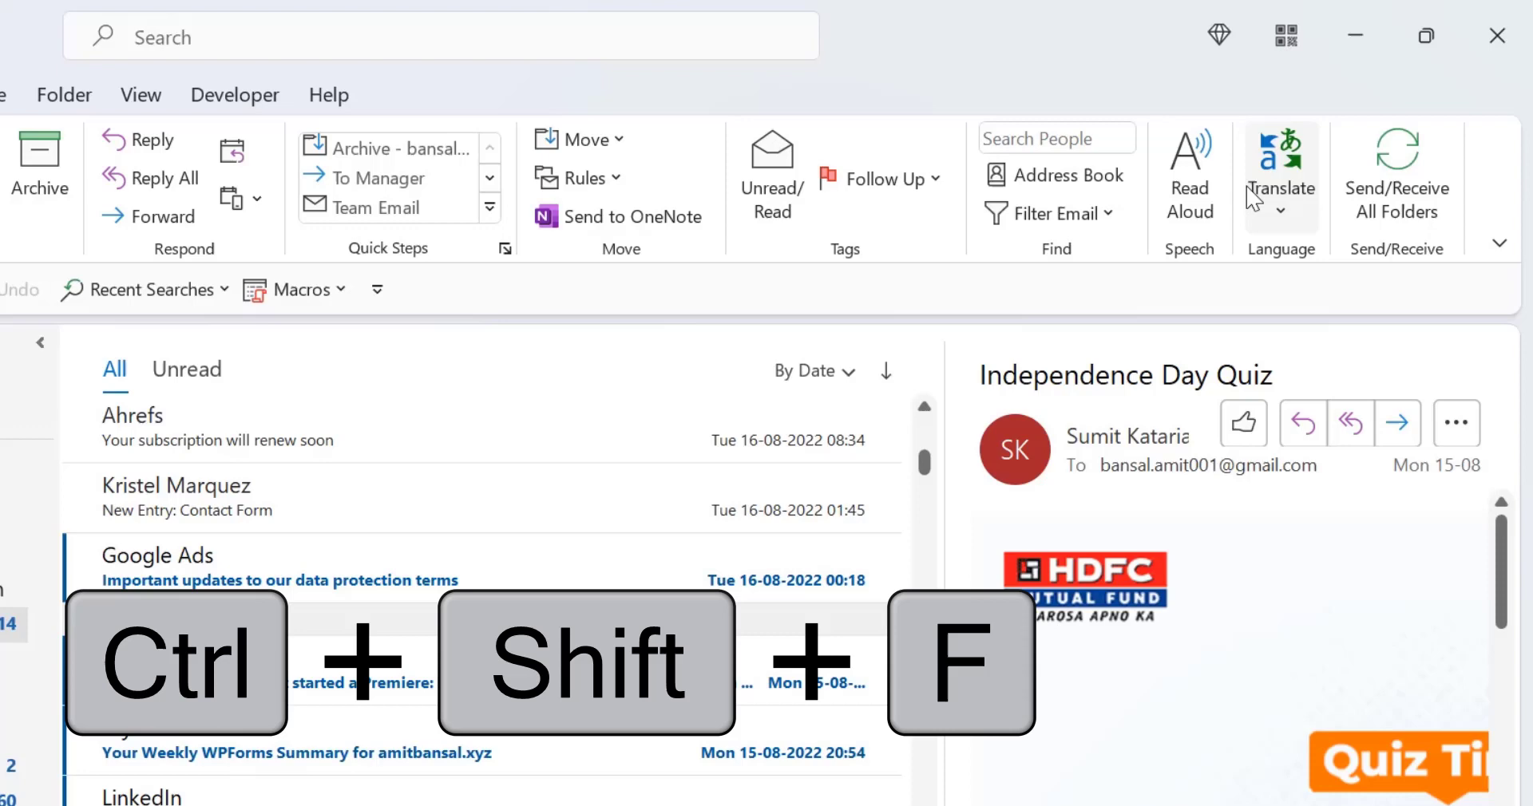
key(ctrl+shift+f)
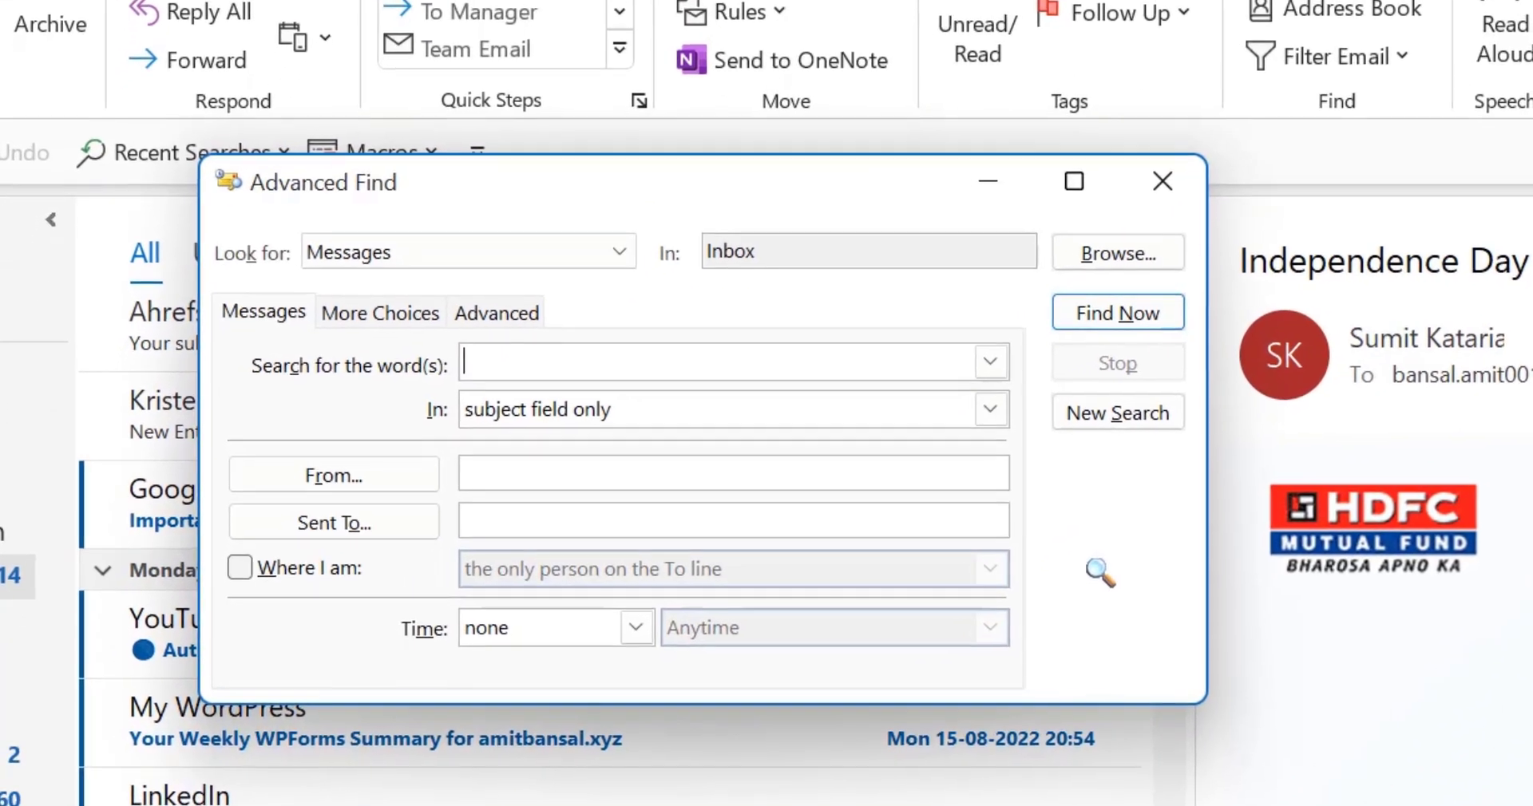
Review the mail accounts available as search locations in Advanced Find and confirm the current account's Inbox as the folder to search.
click(1126, 254)
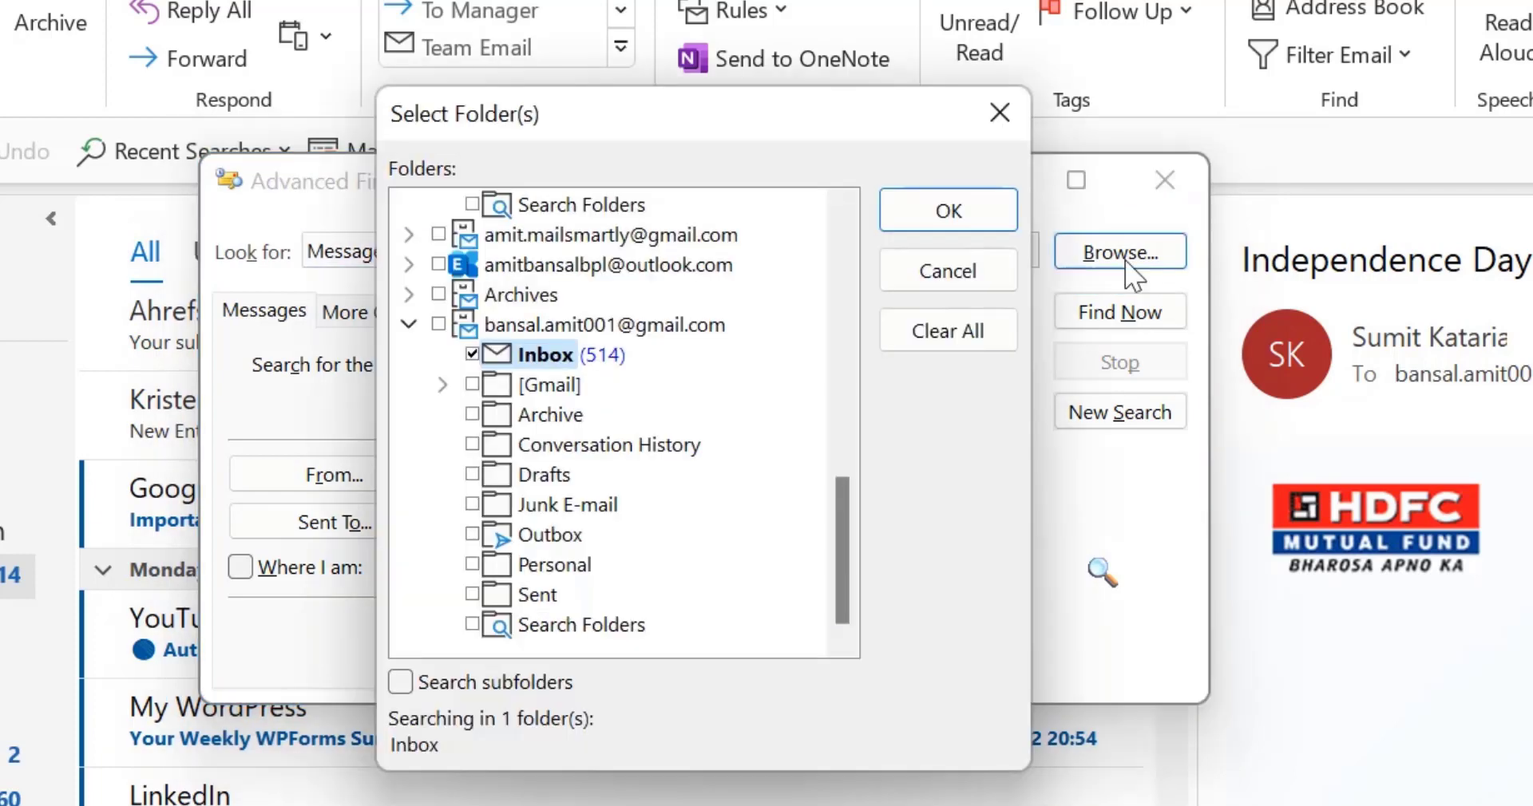
scroll(707, 443, up, 10)
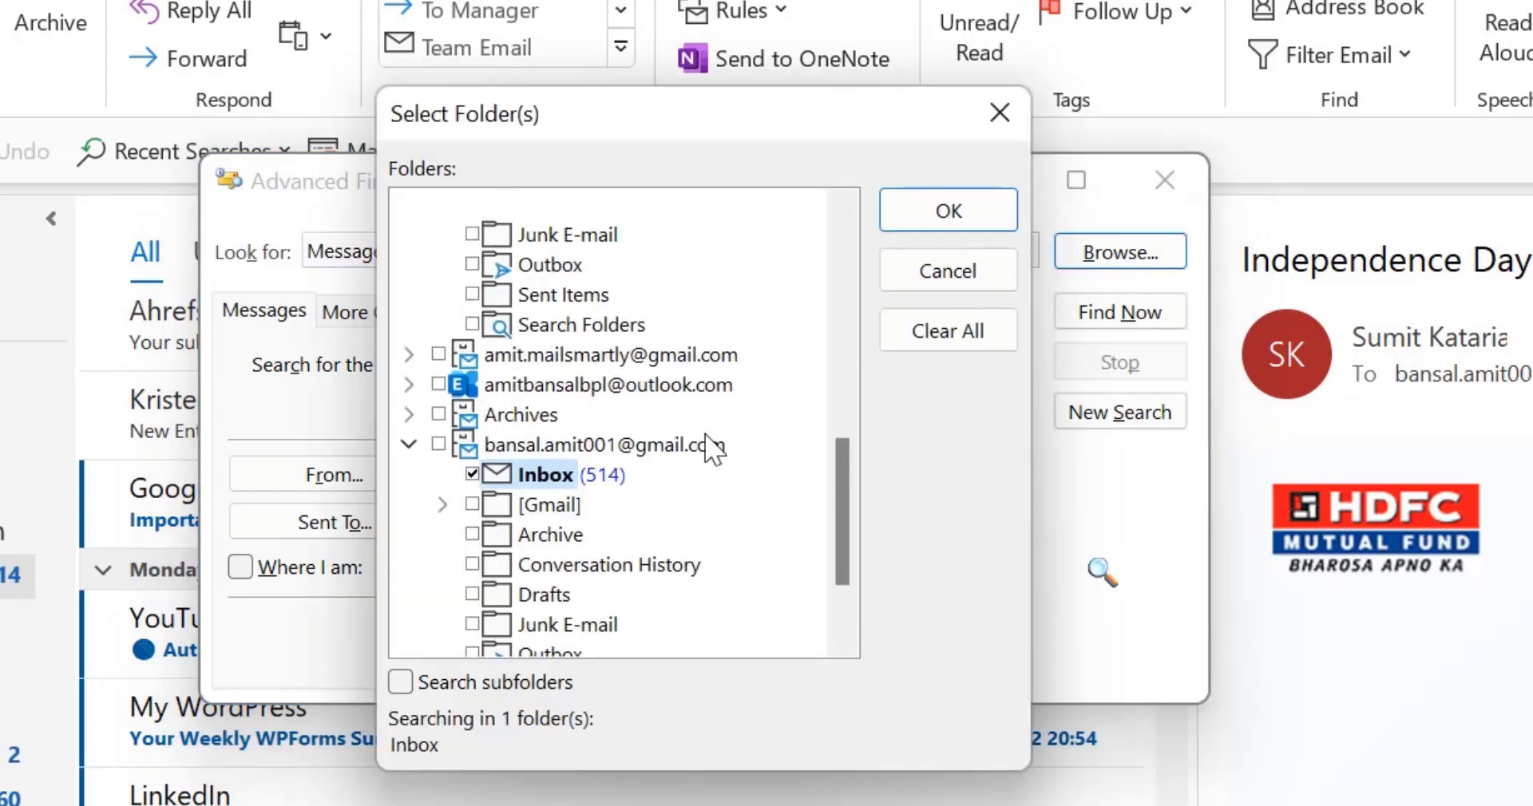
click(409, 205)
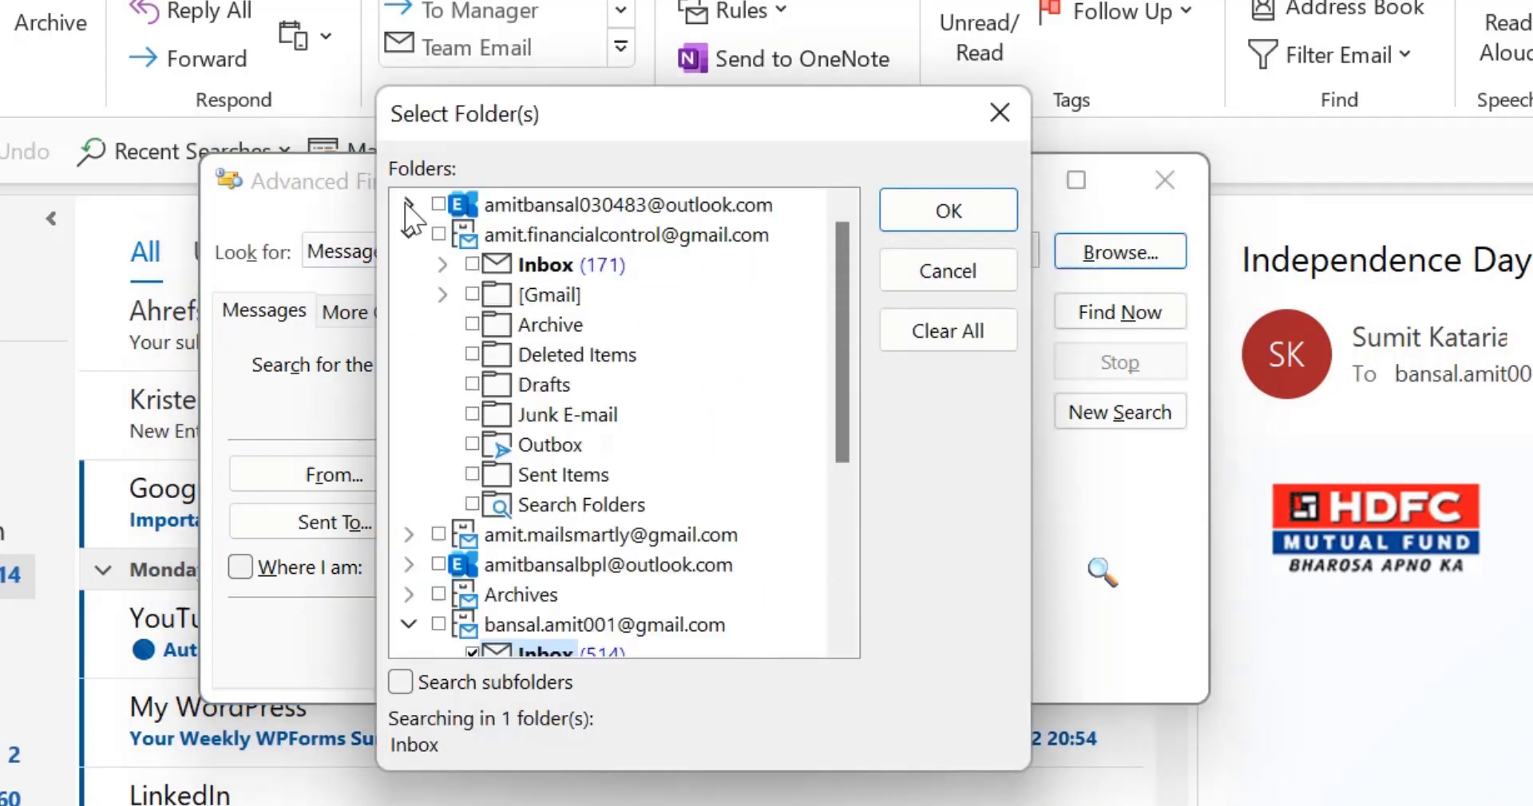
click(409, 236)
click(409, 354)
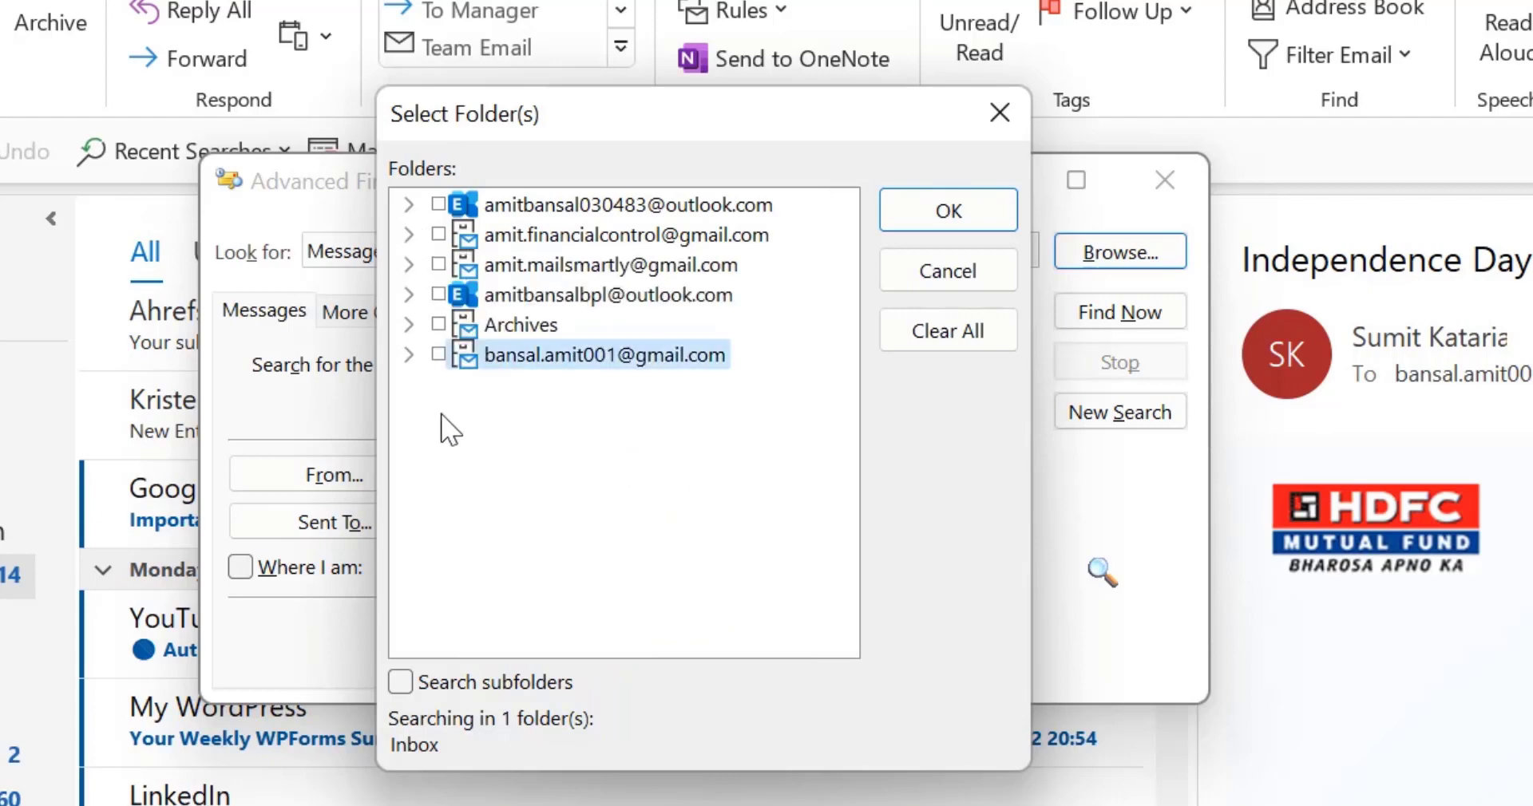
click(409, 354)
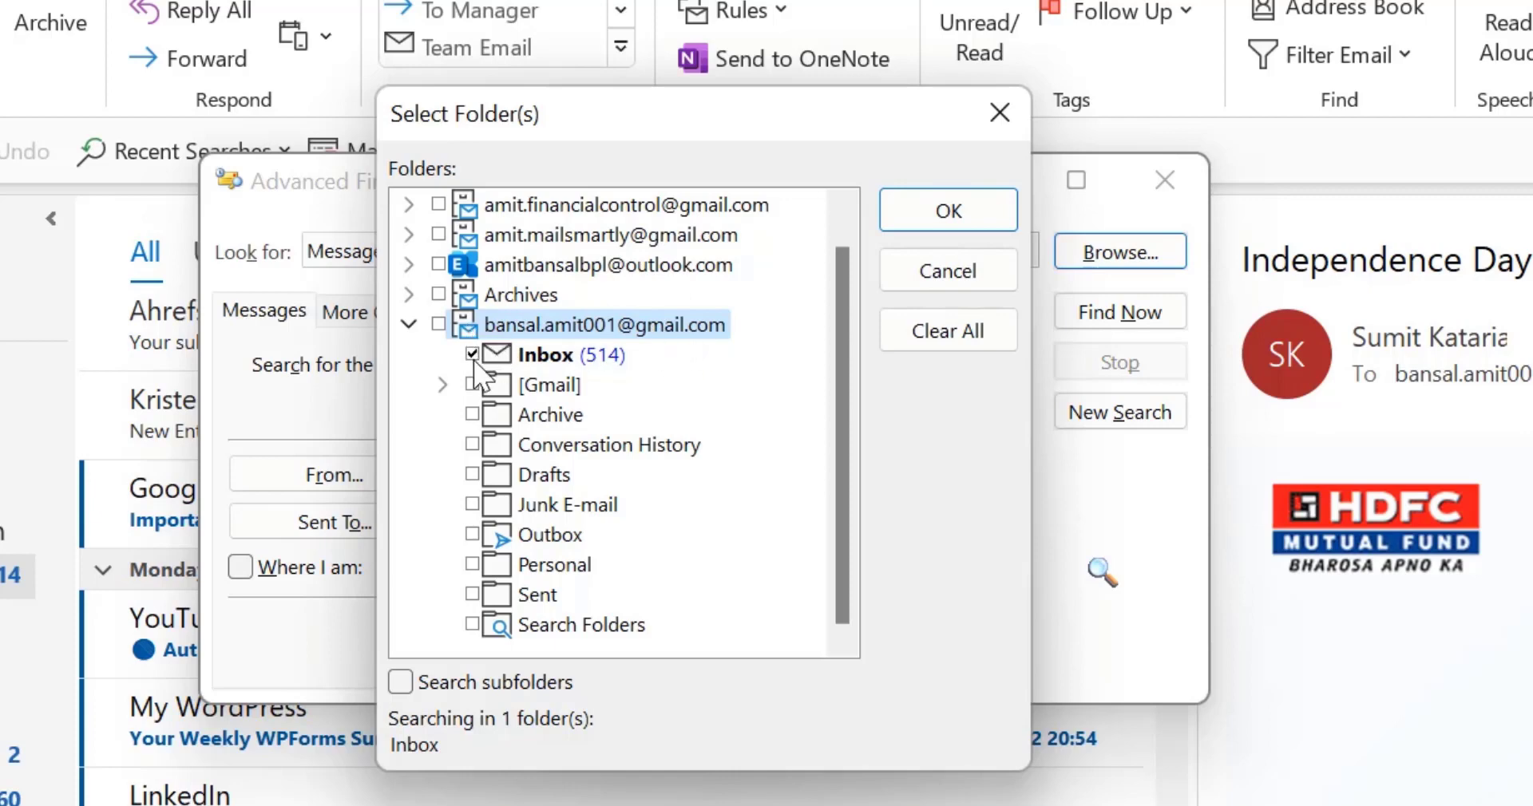
click(954, 213)
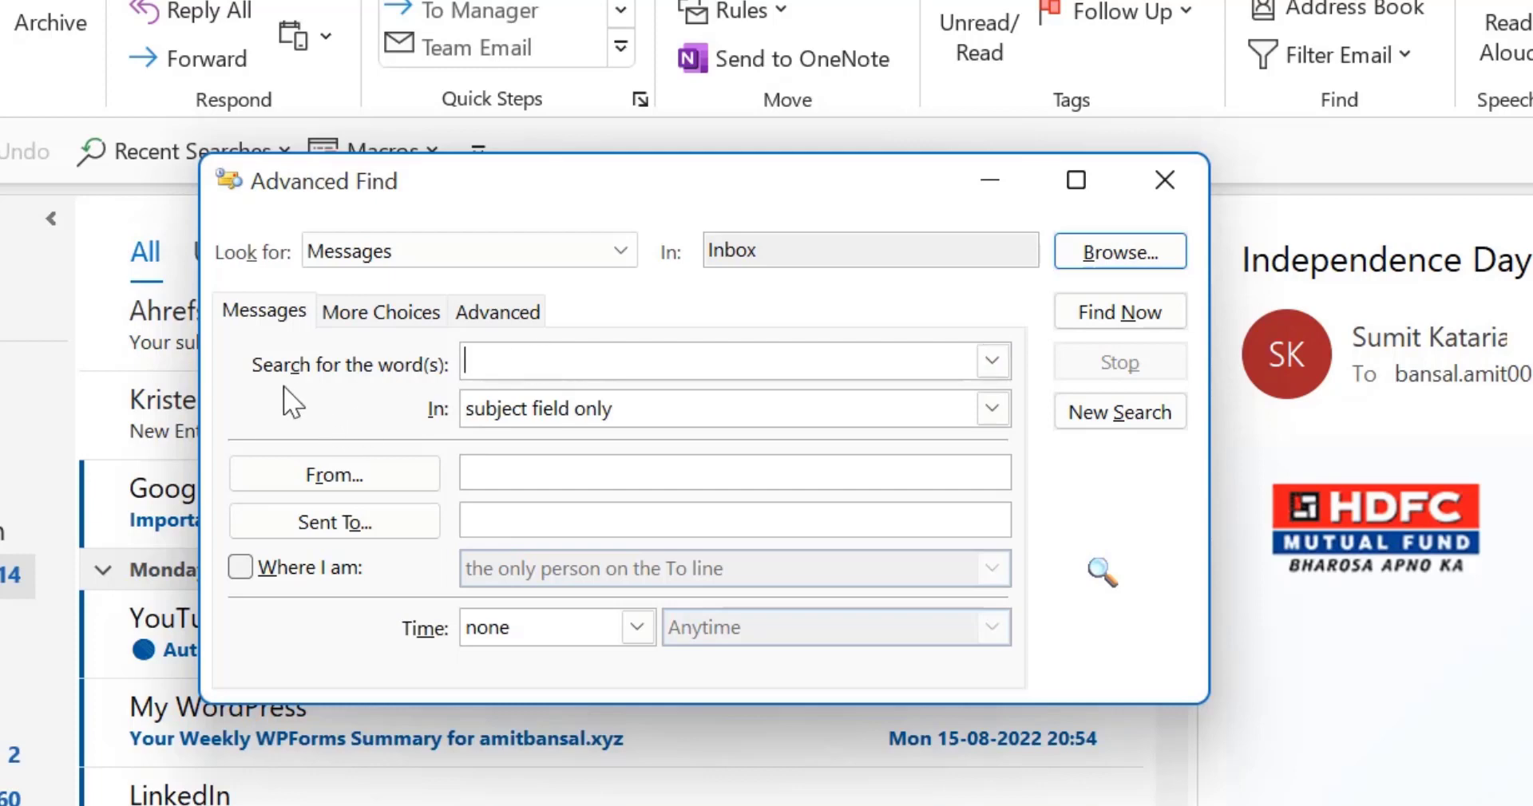
Set Advanced Find to look for the words "Independence Day Quiz" in the subject field and message body.
text(Independence Day Quiz)
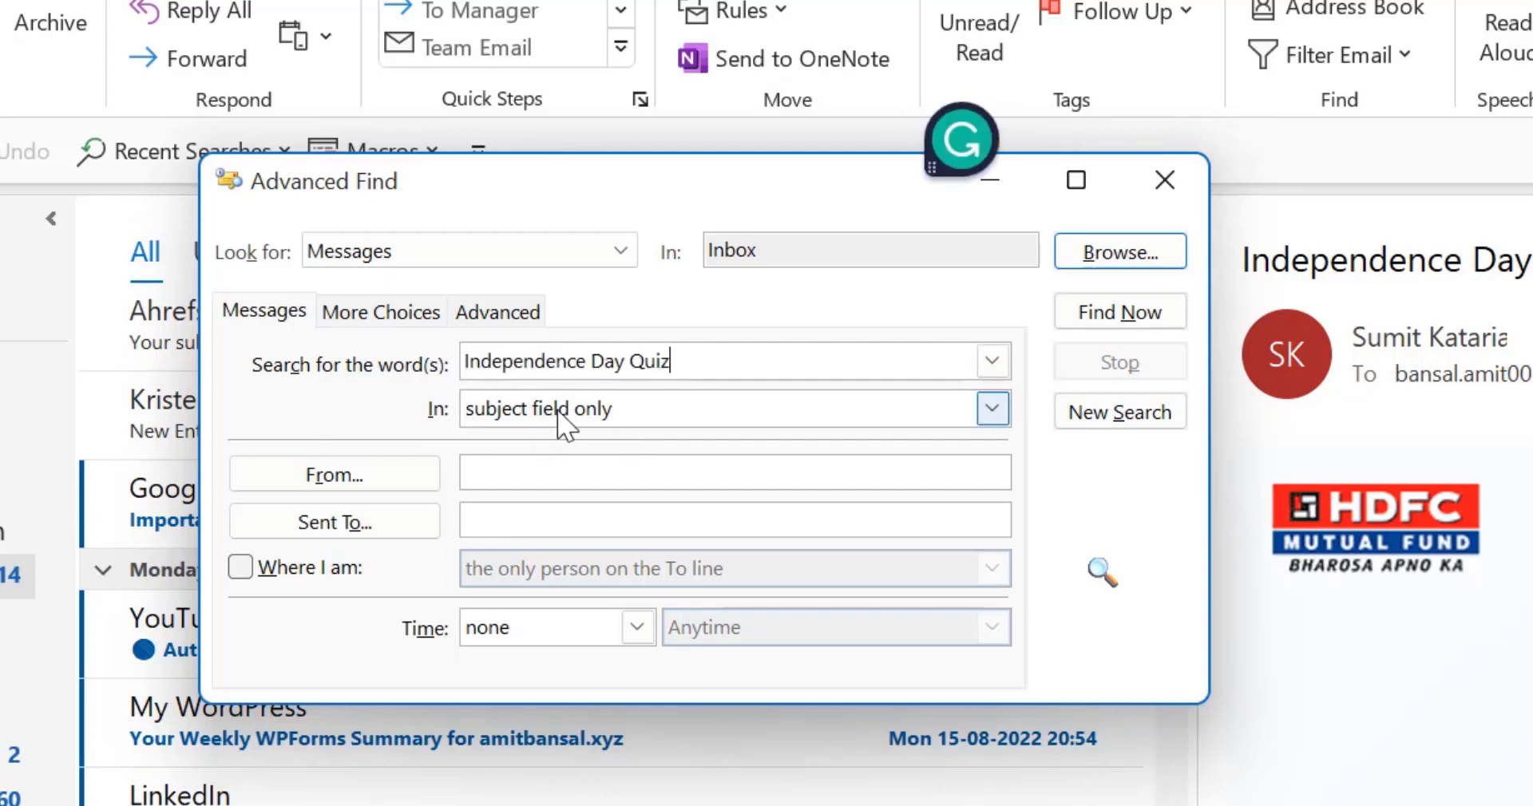
click(558, 406)
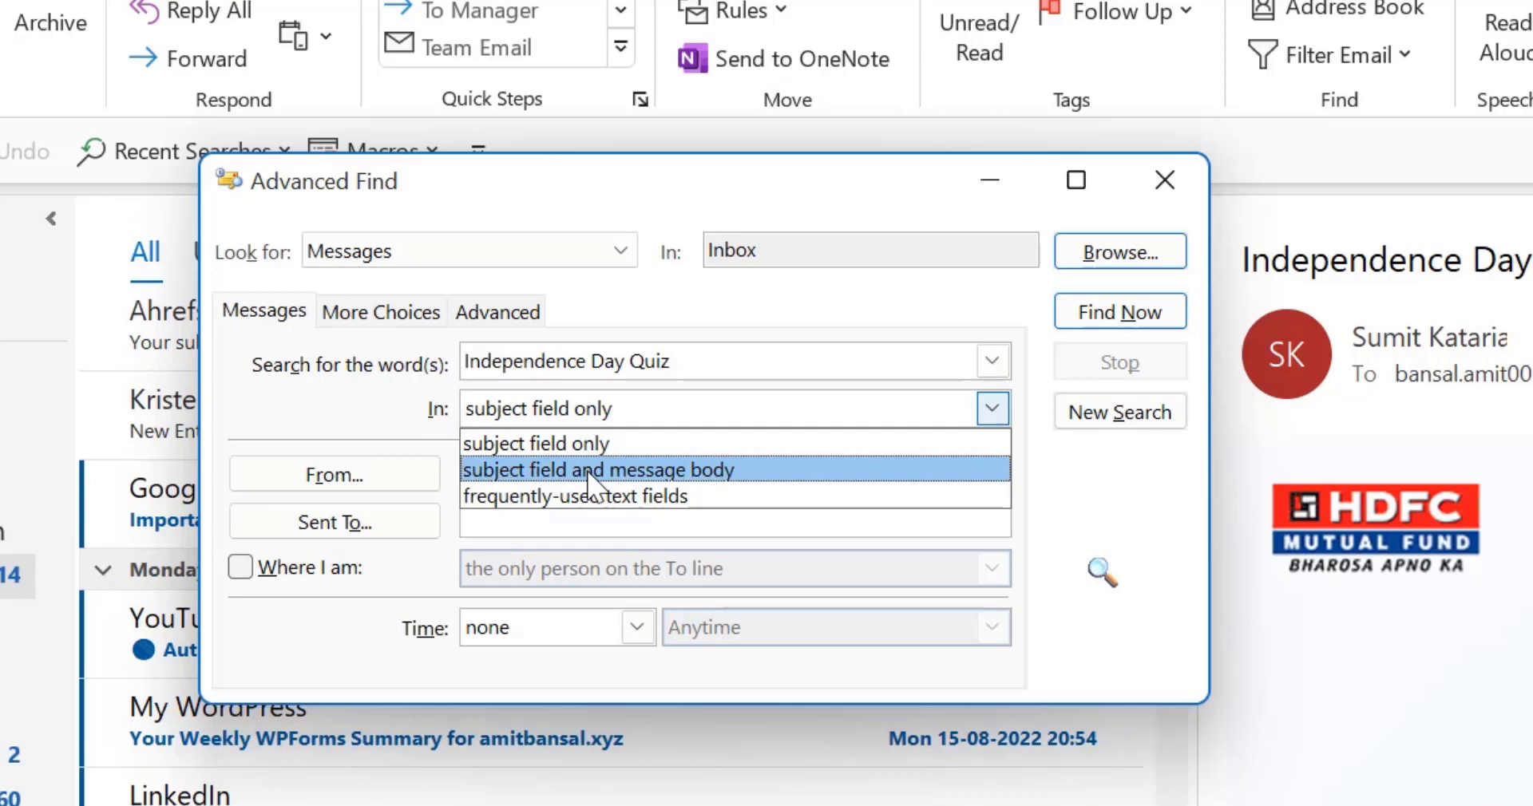
click(706, 471)
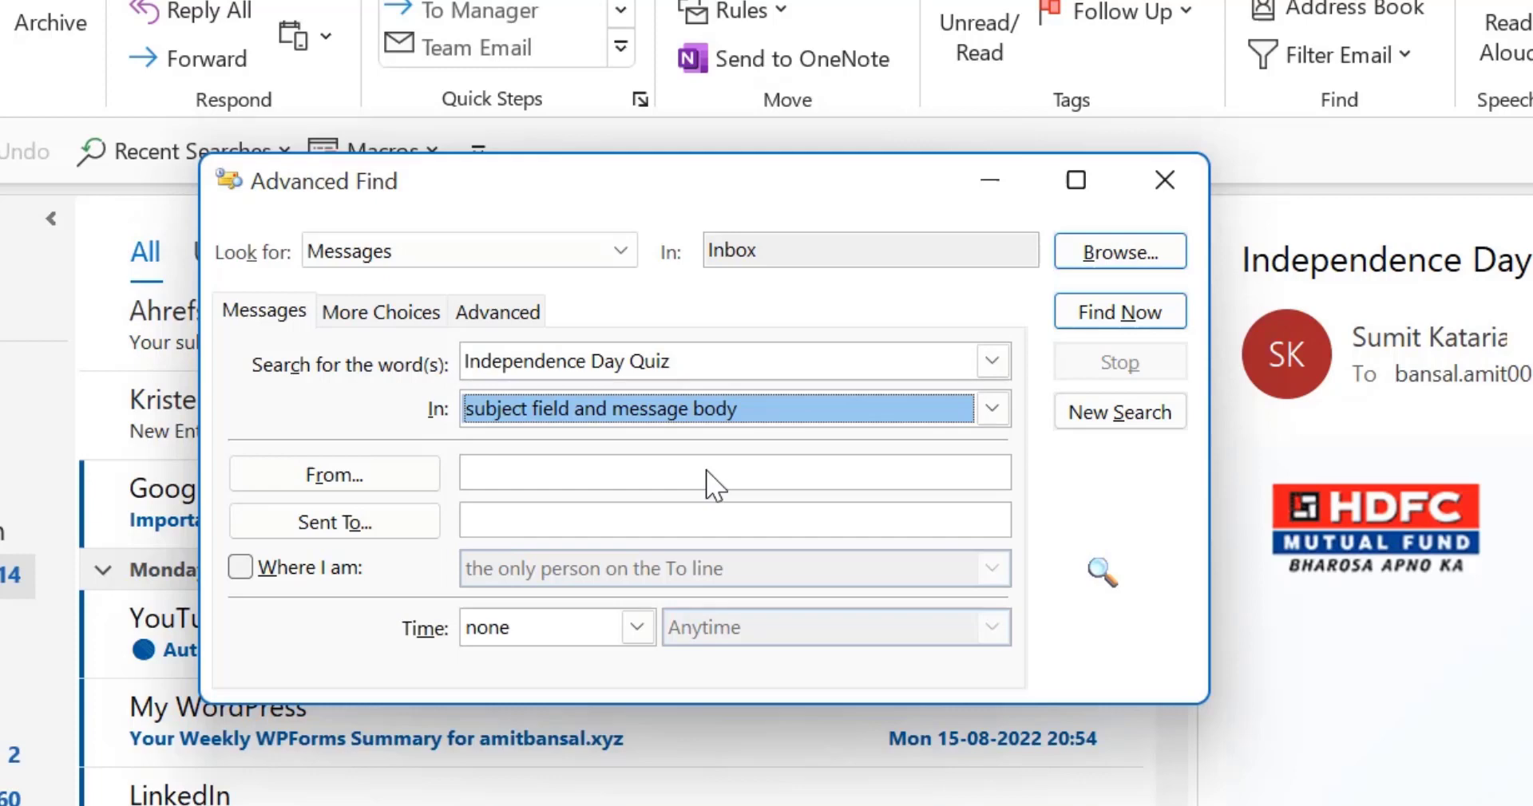
click(371, 476)
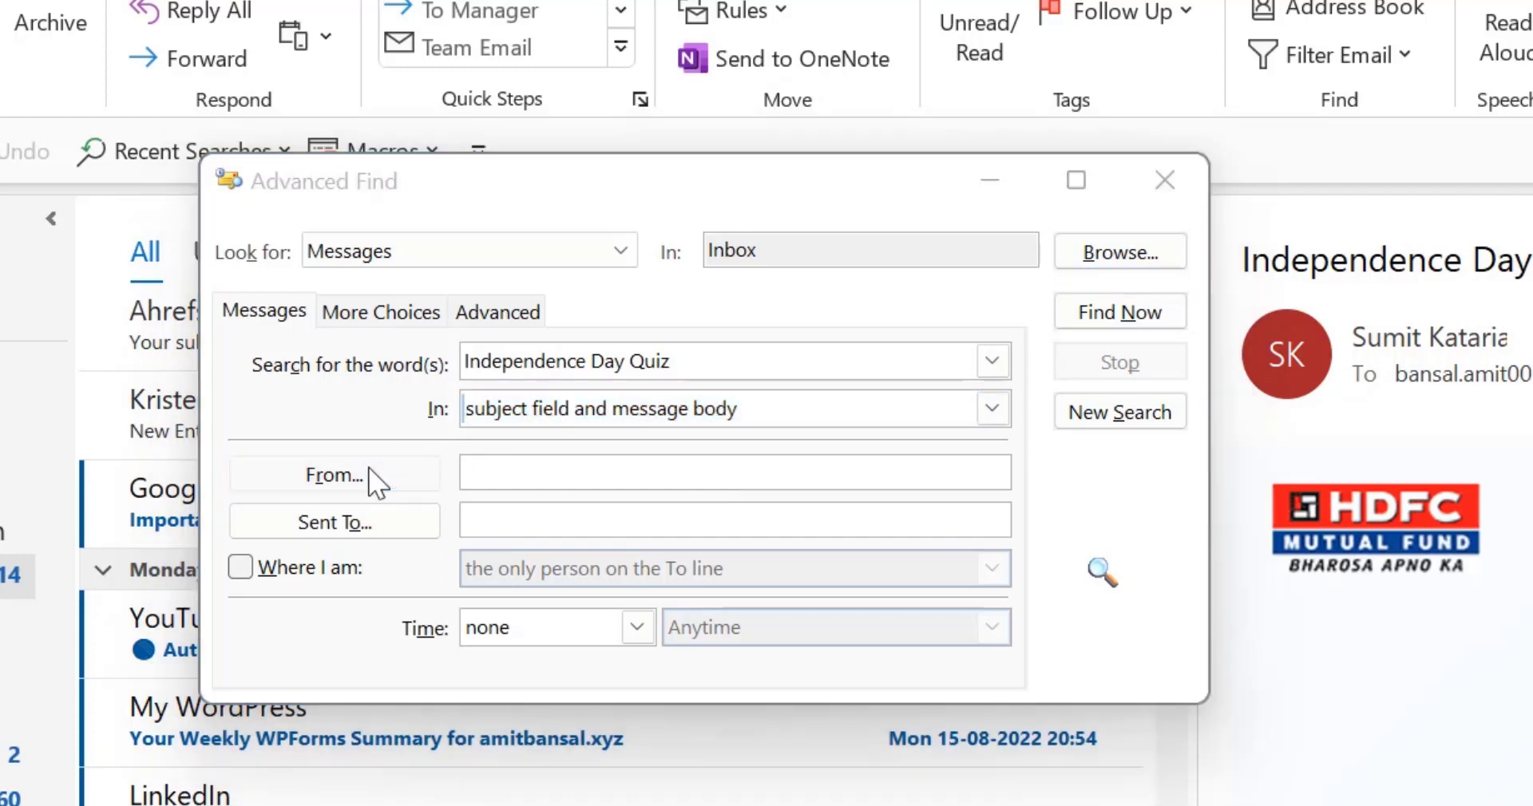
key(Escape)
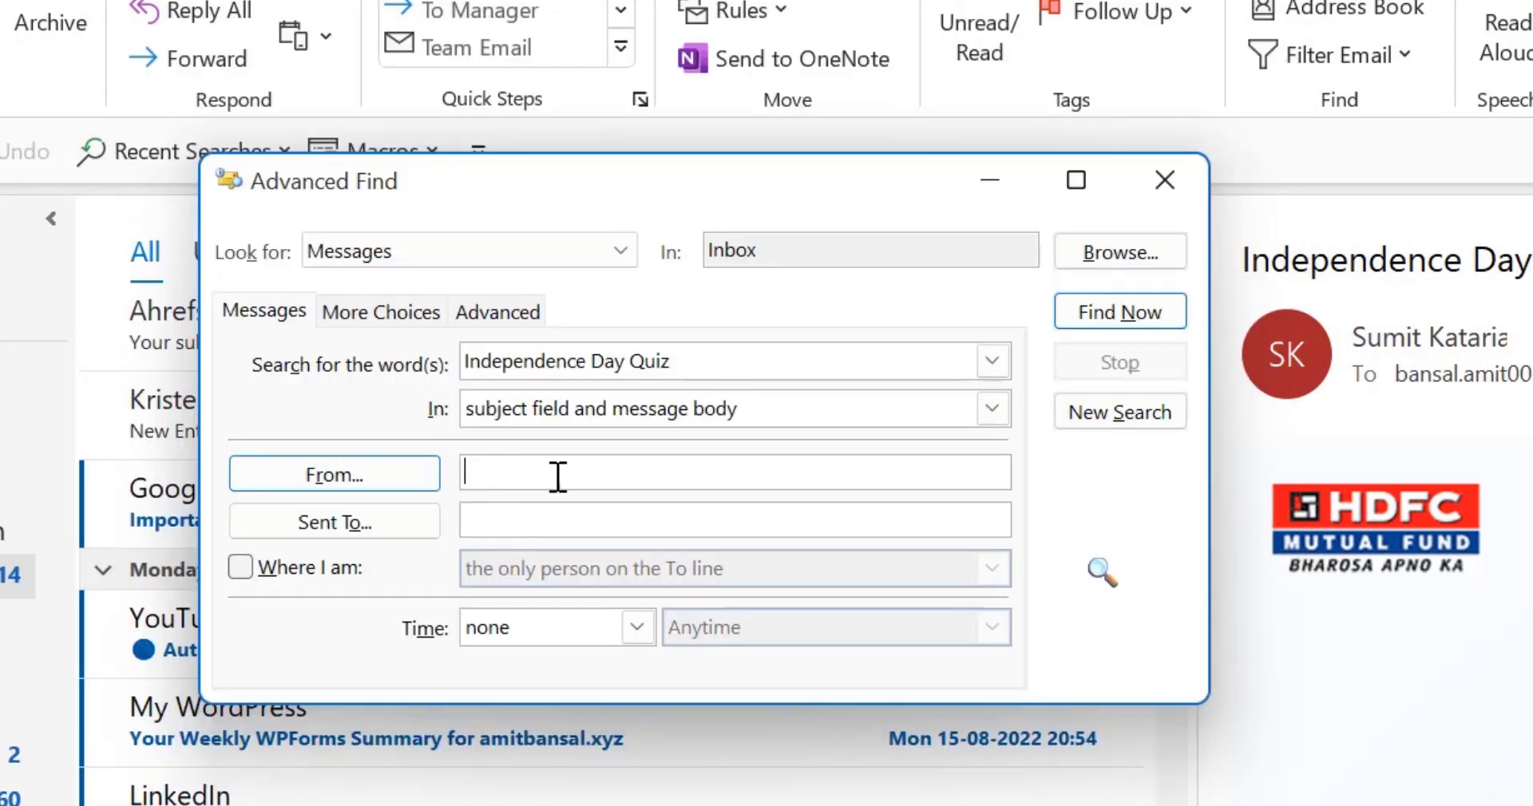
click(336, 479)
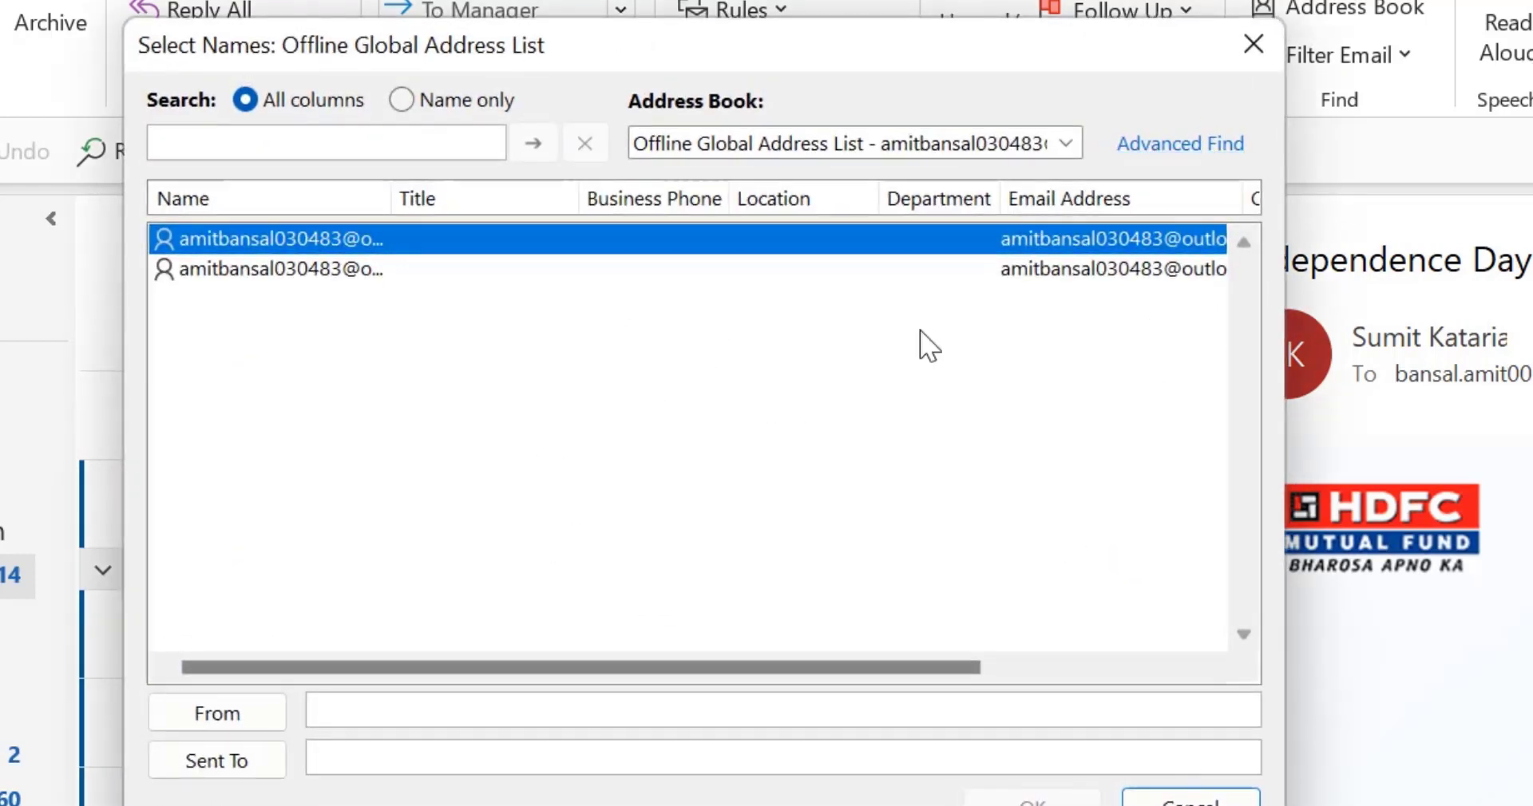
click(1253, 45)
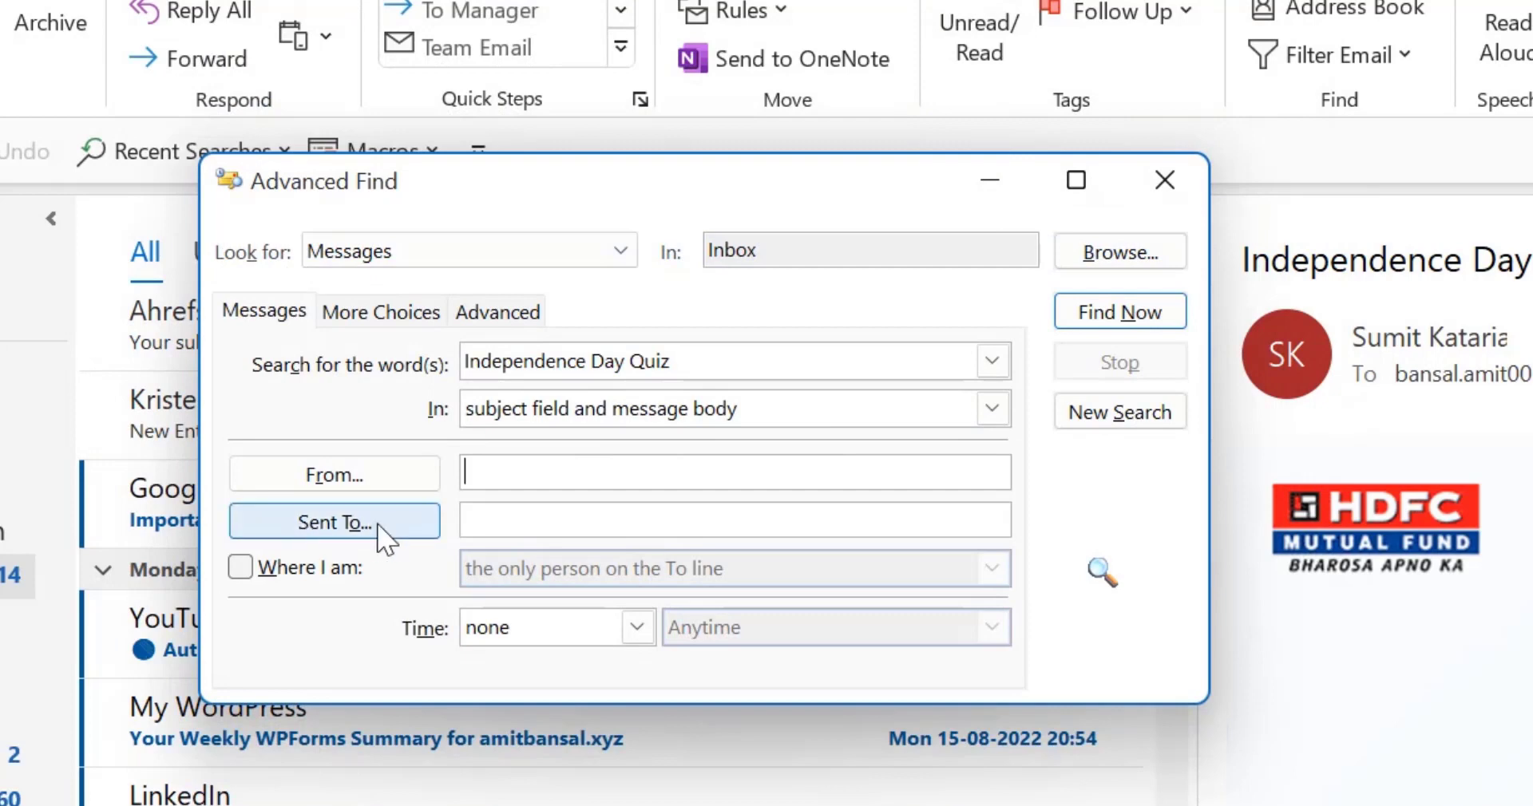
click(530, 523)
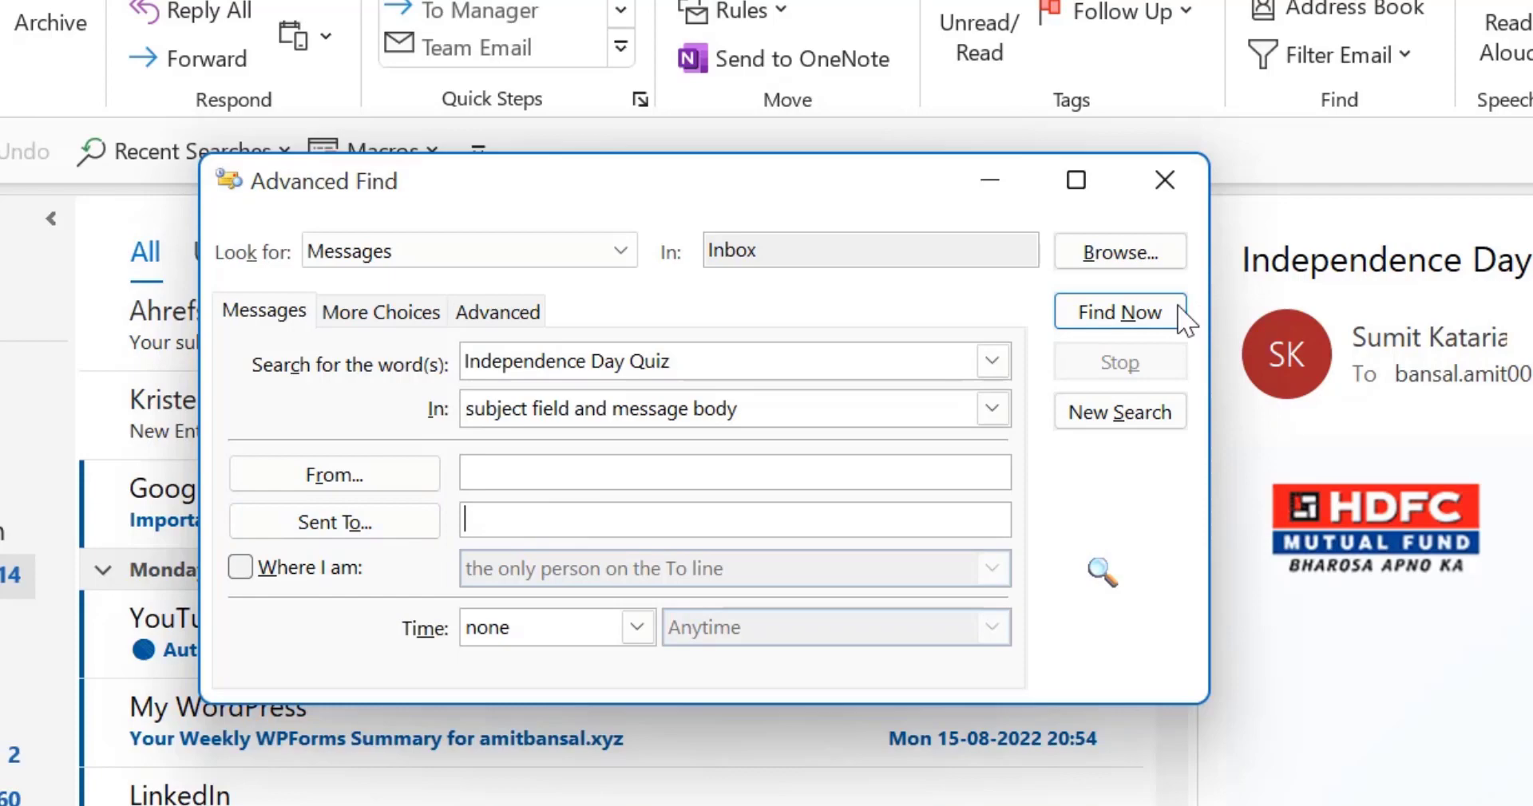
Run the Advanced Find search for the entered words and close the dialog.
click(1162, 319)
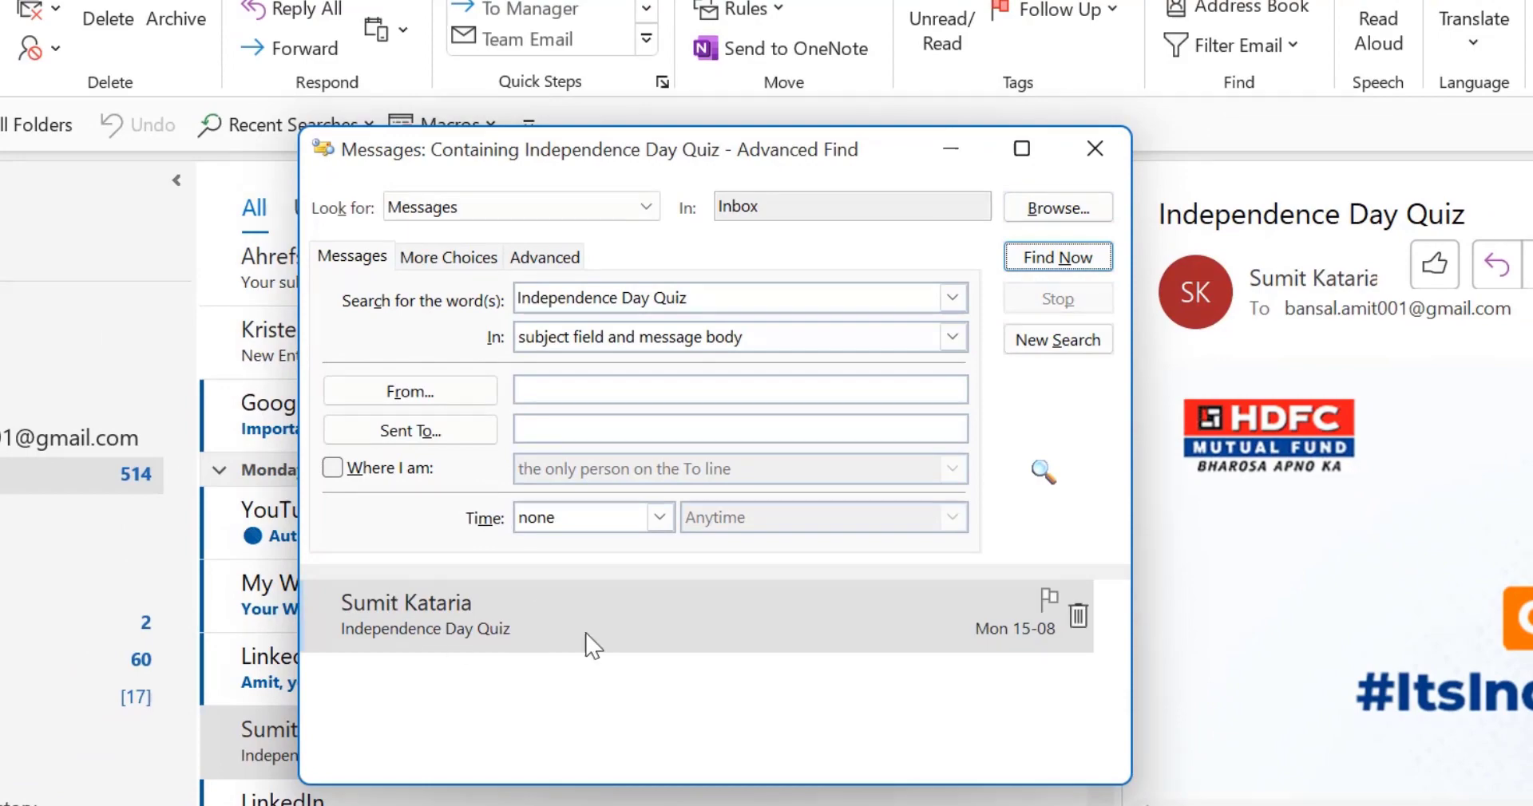
key(Escape)
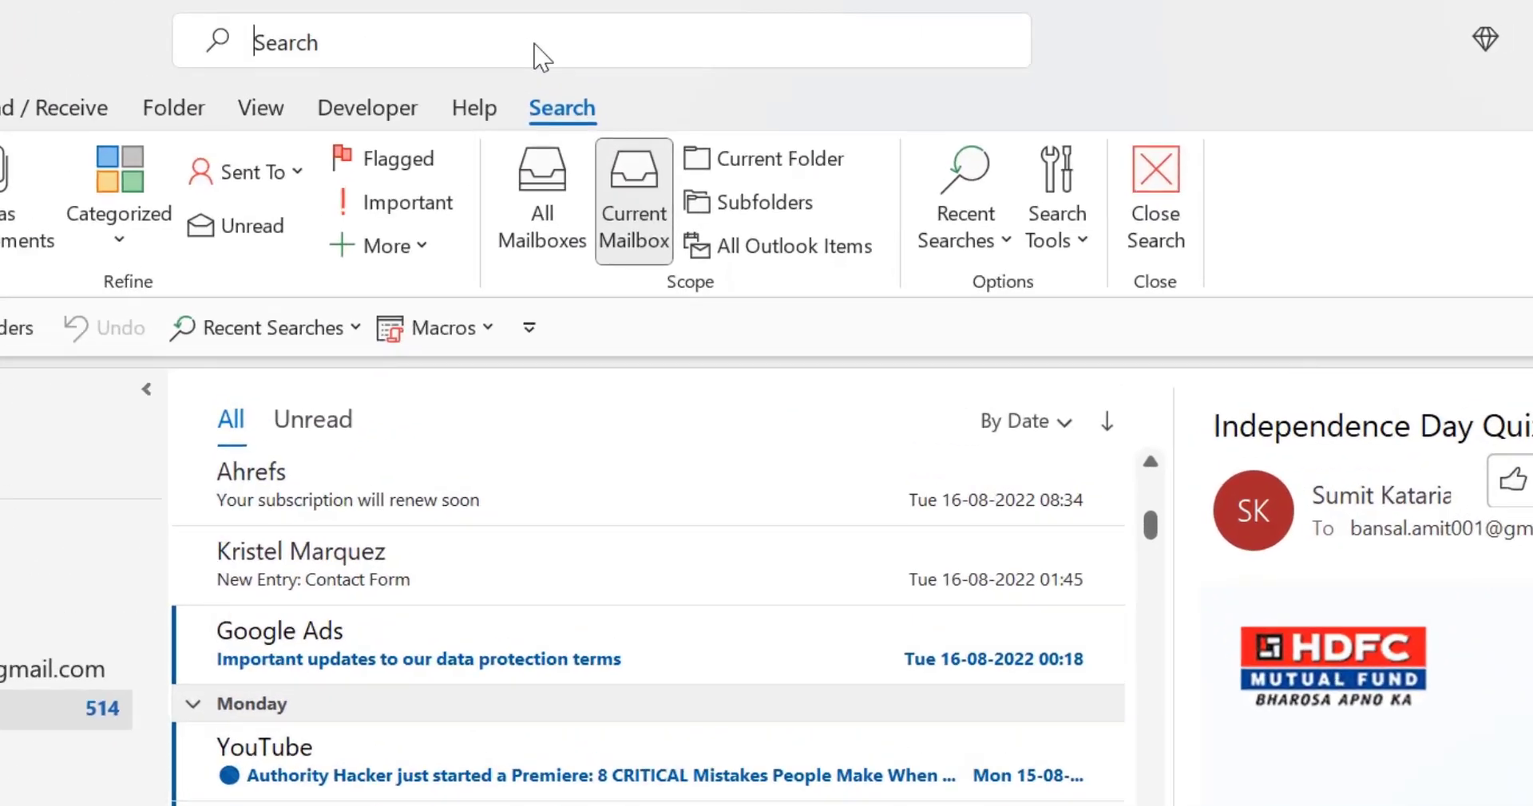
Expand the advanced criteria of the main mail search and set its scope to All Mailboxes.
click(603, 36)
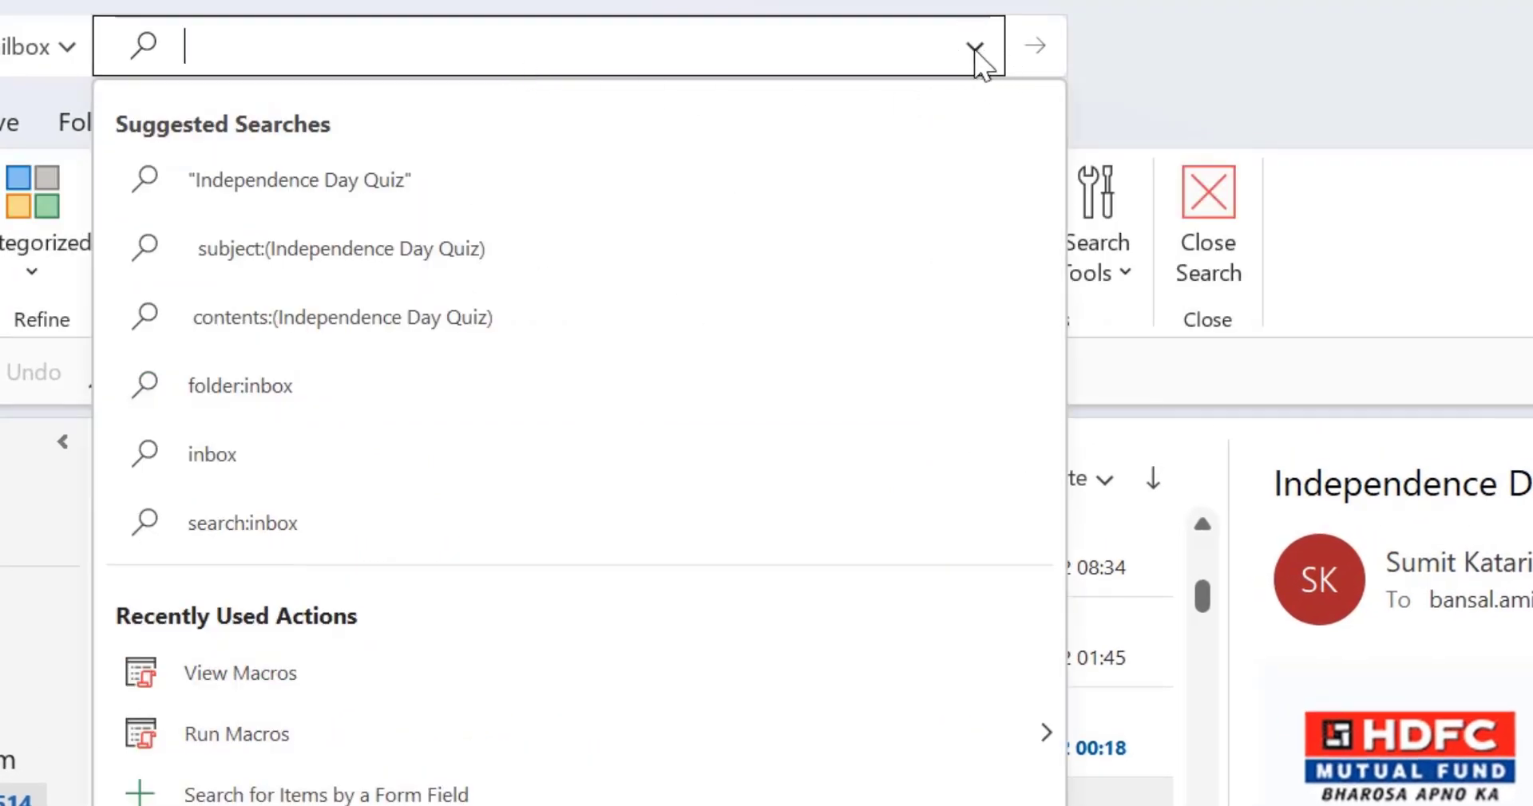
click(975, 46)
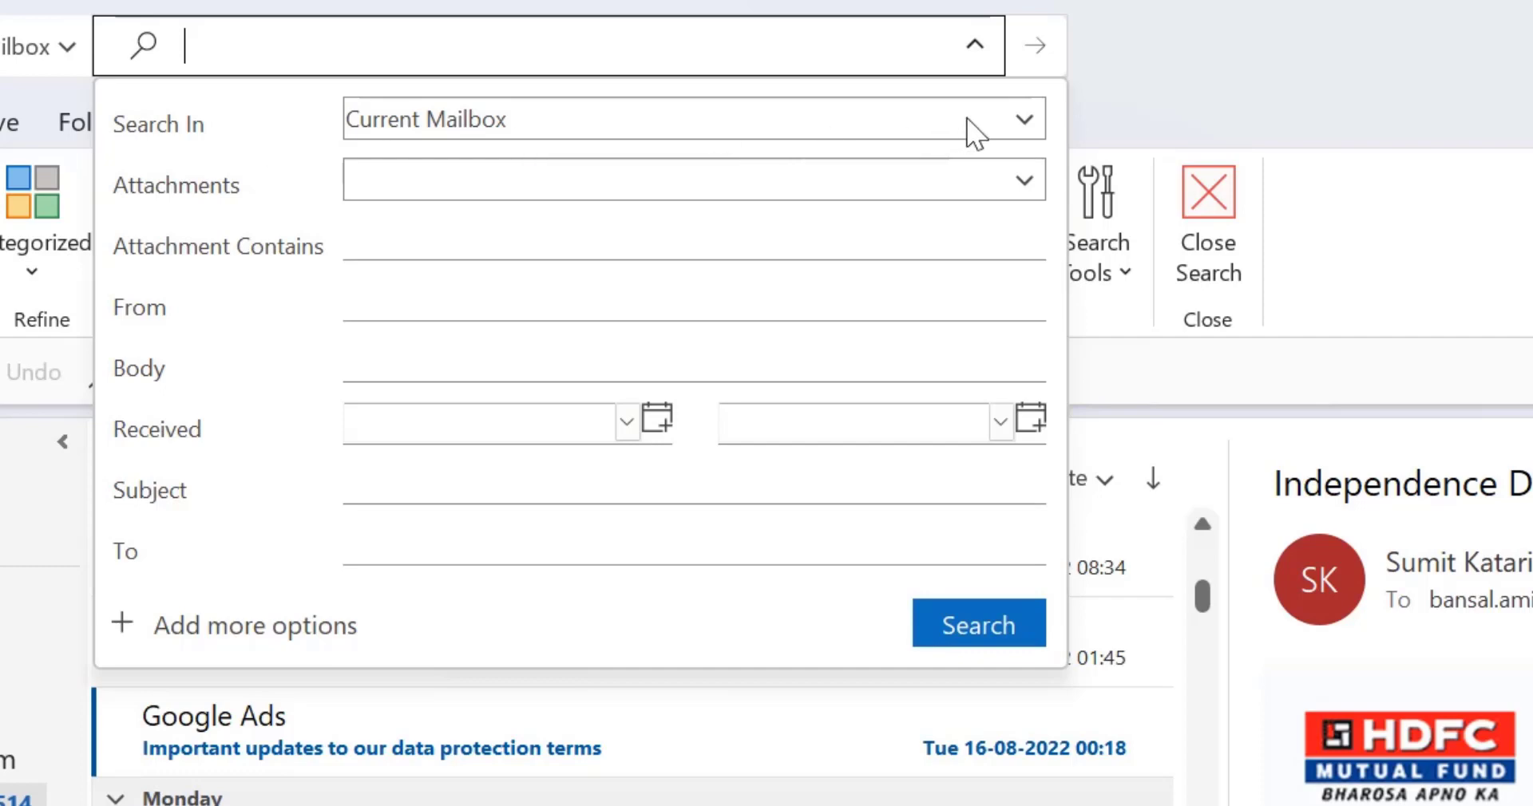
click(1016, 121)
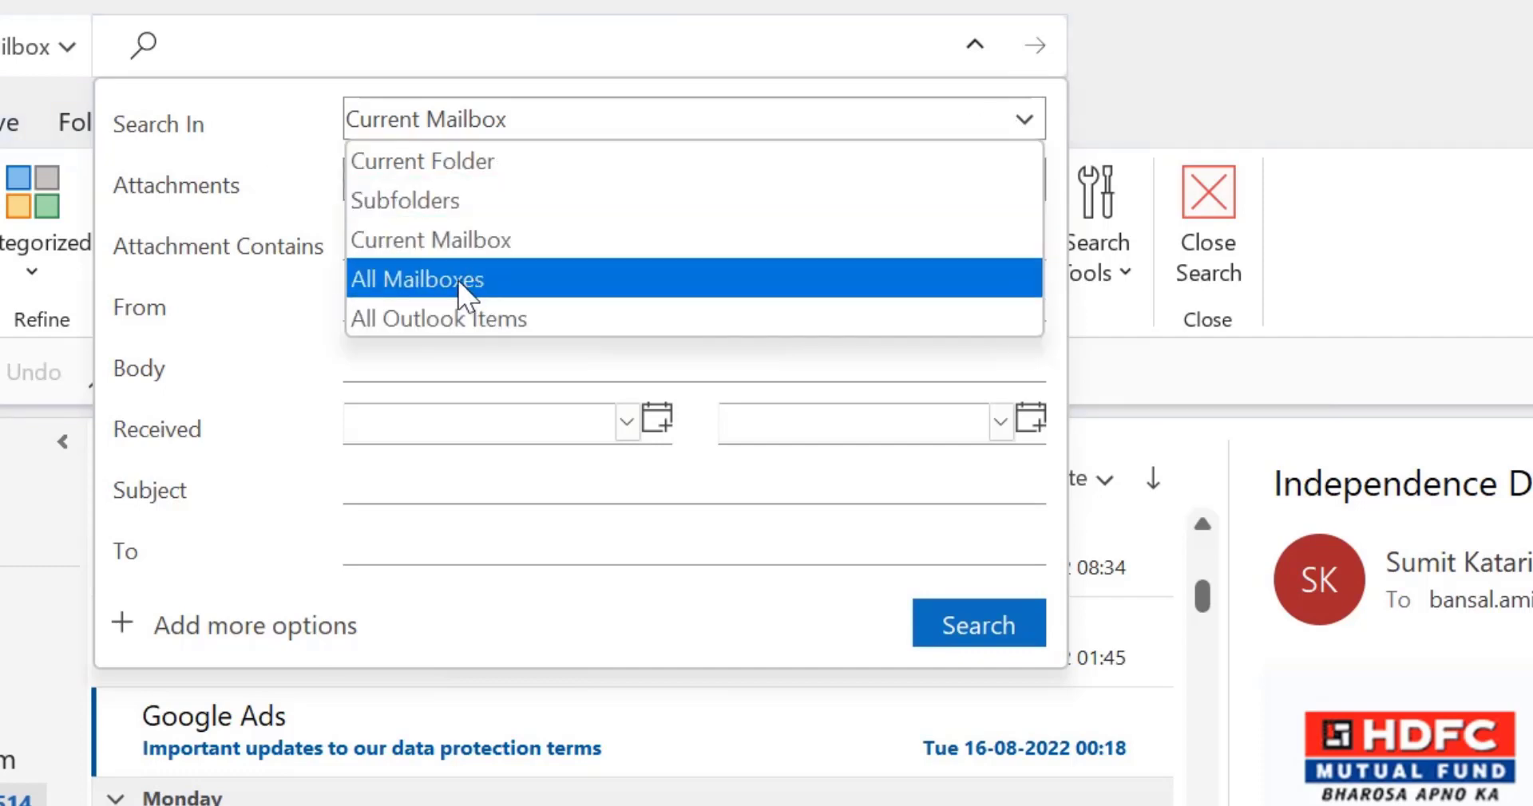
click(458, 280)
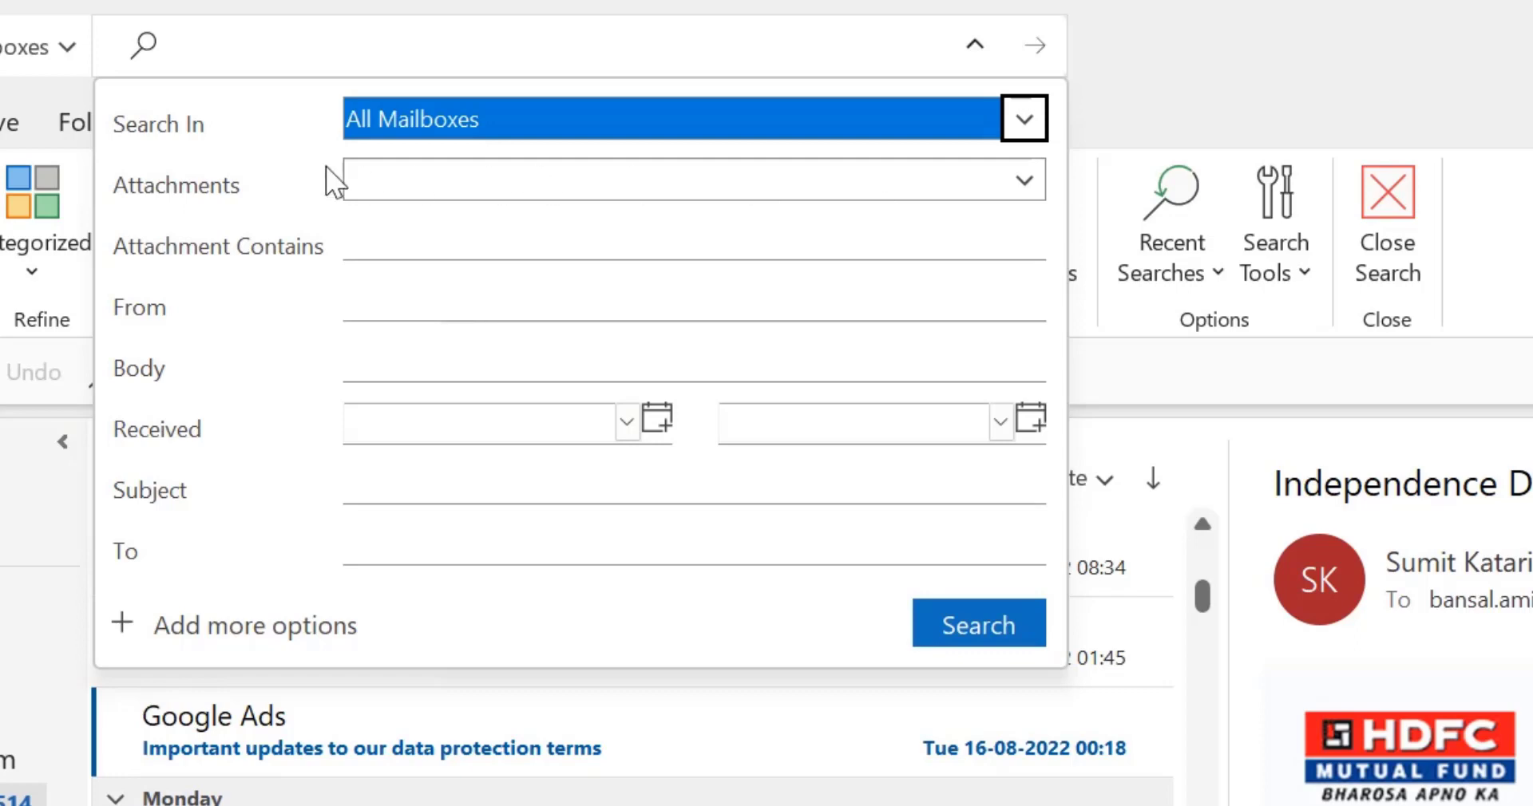
Check the Yes and No choices of the Attachments criterion and leave both it and the sender criterion blank.
click(445, 185)
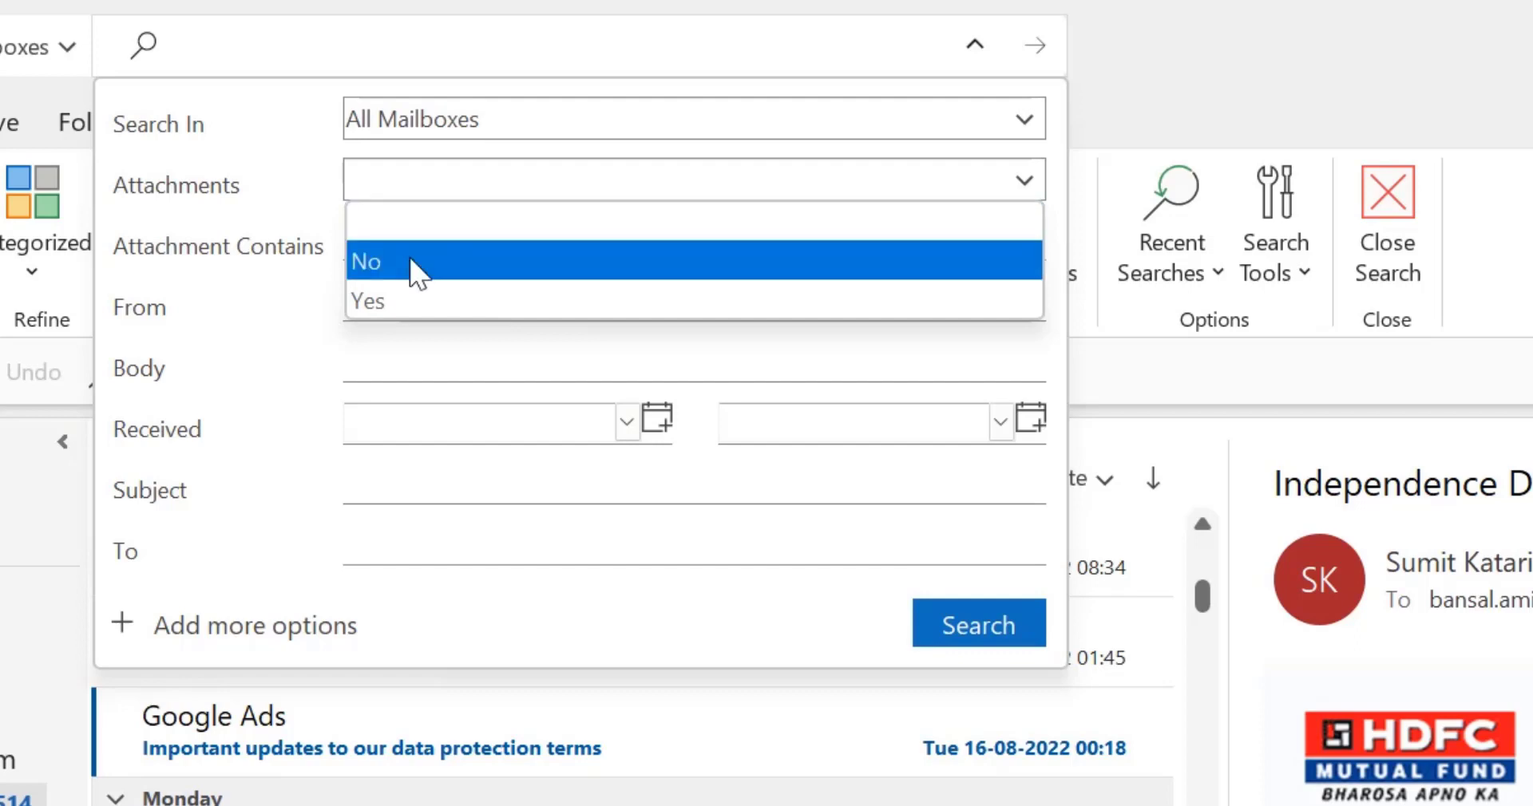
click(355, 218)
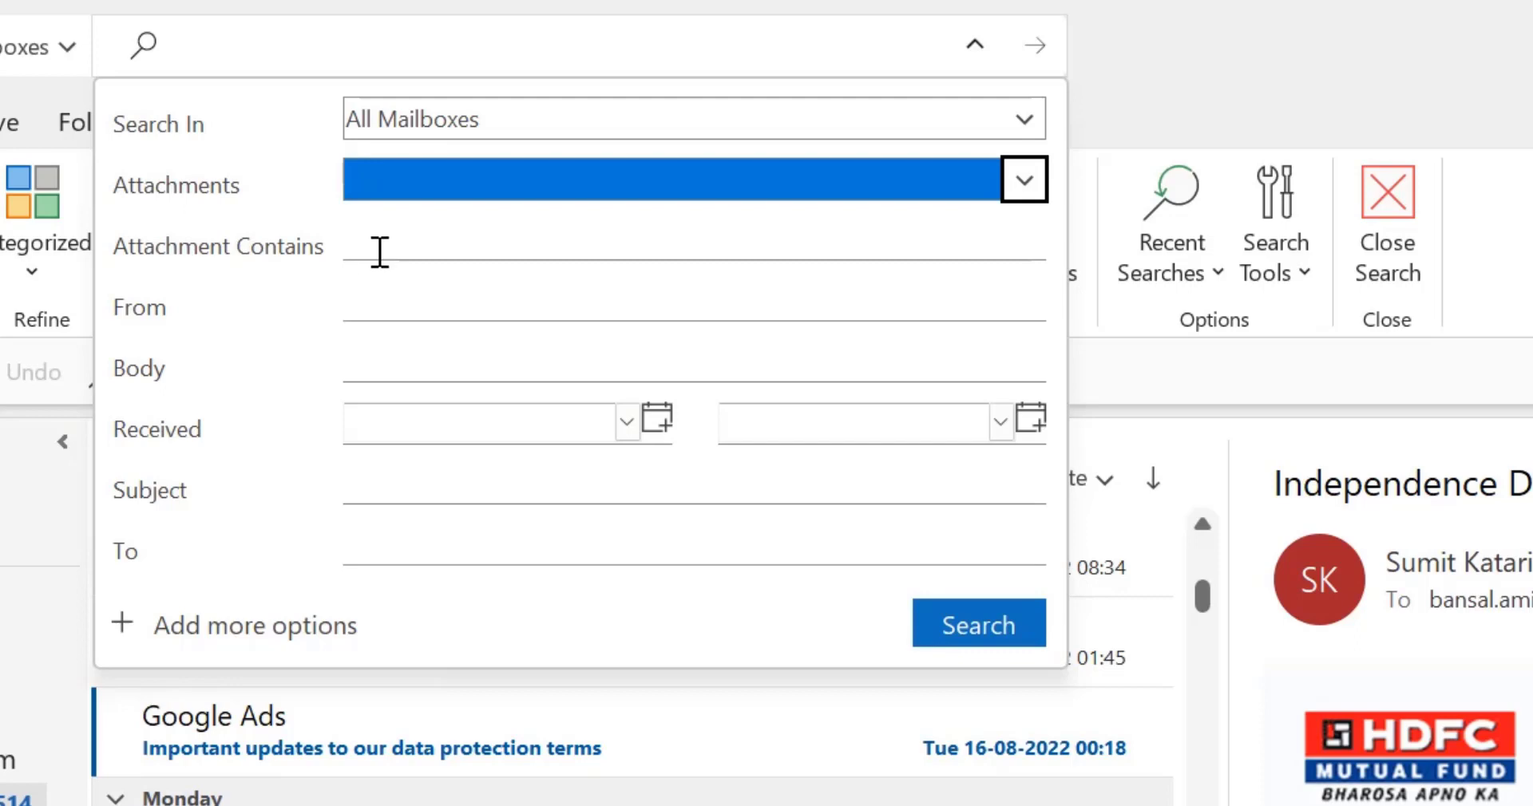
click(433, 301)
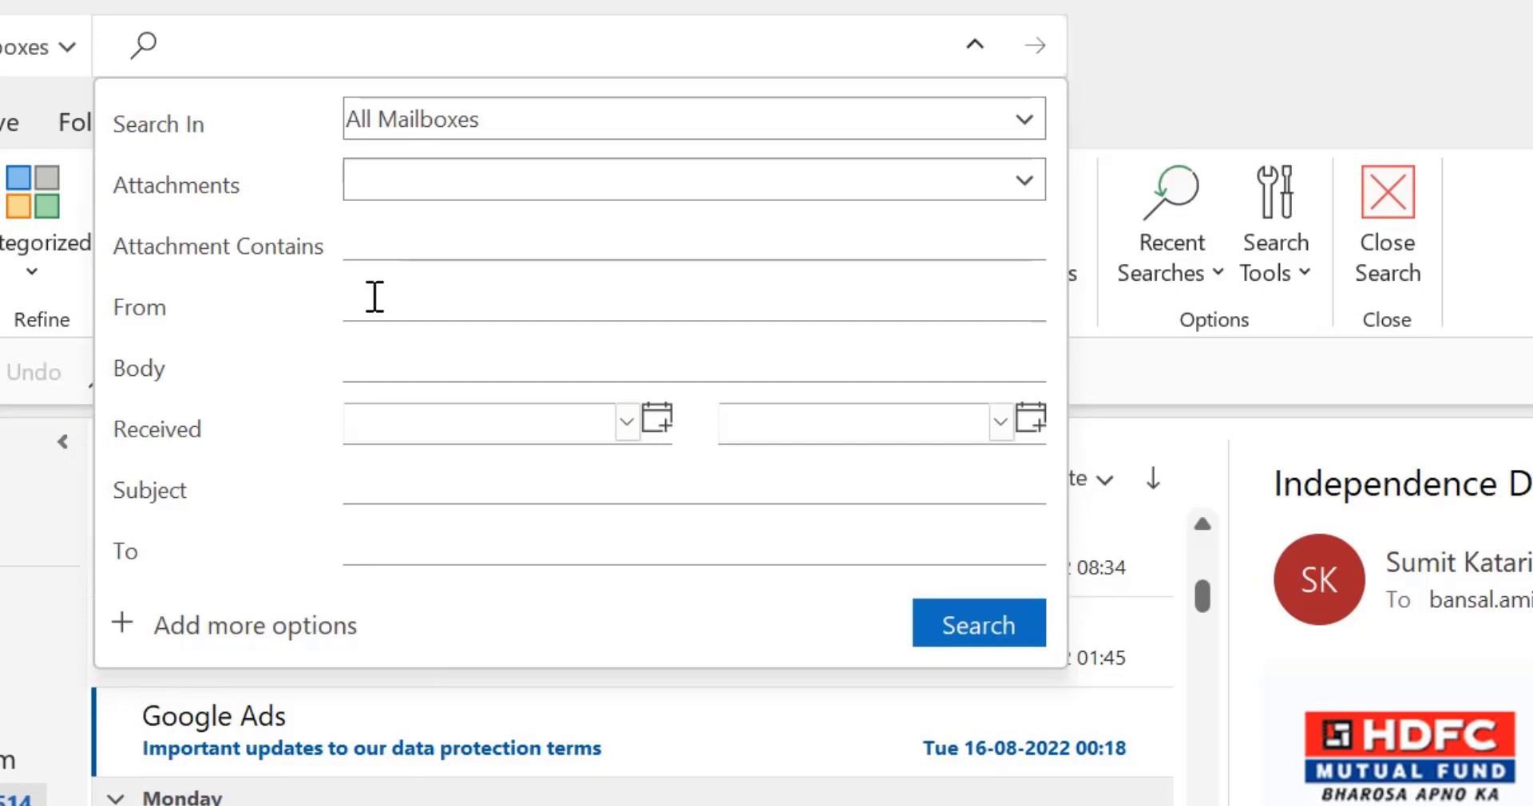
Enter "Independence Day Quiz" as both the Body and Subject criteria and run the search.
click(380, 358)
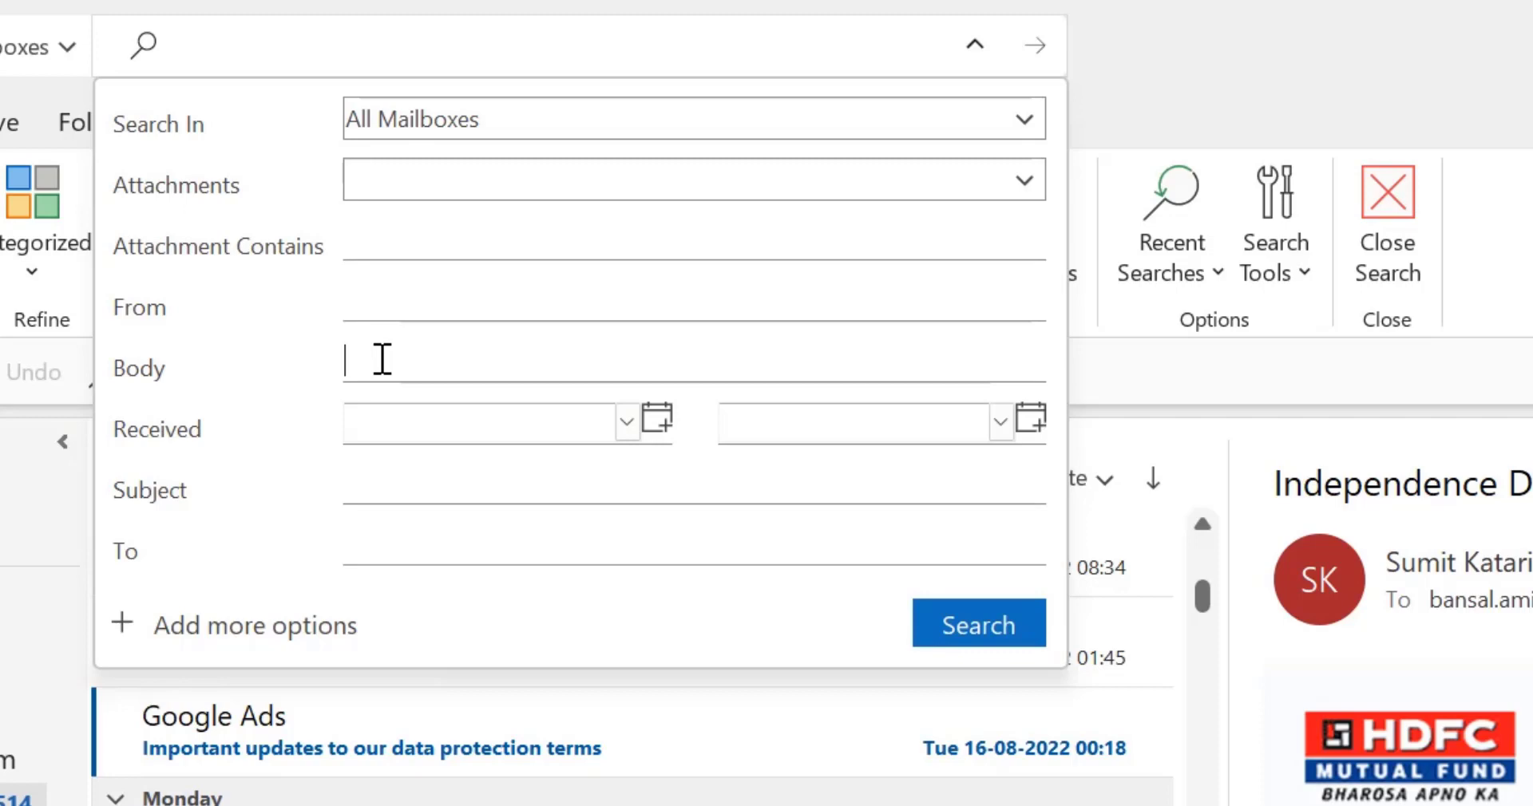
text(Independence Day Quiz)
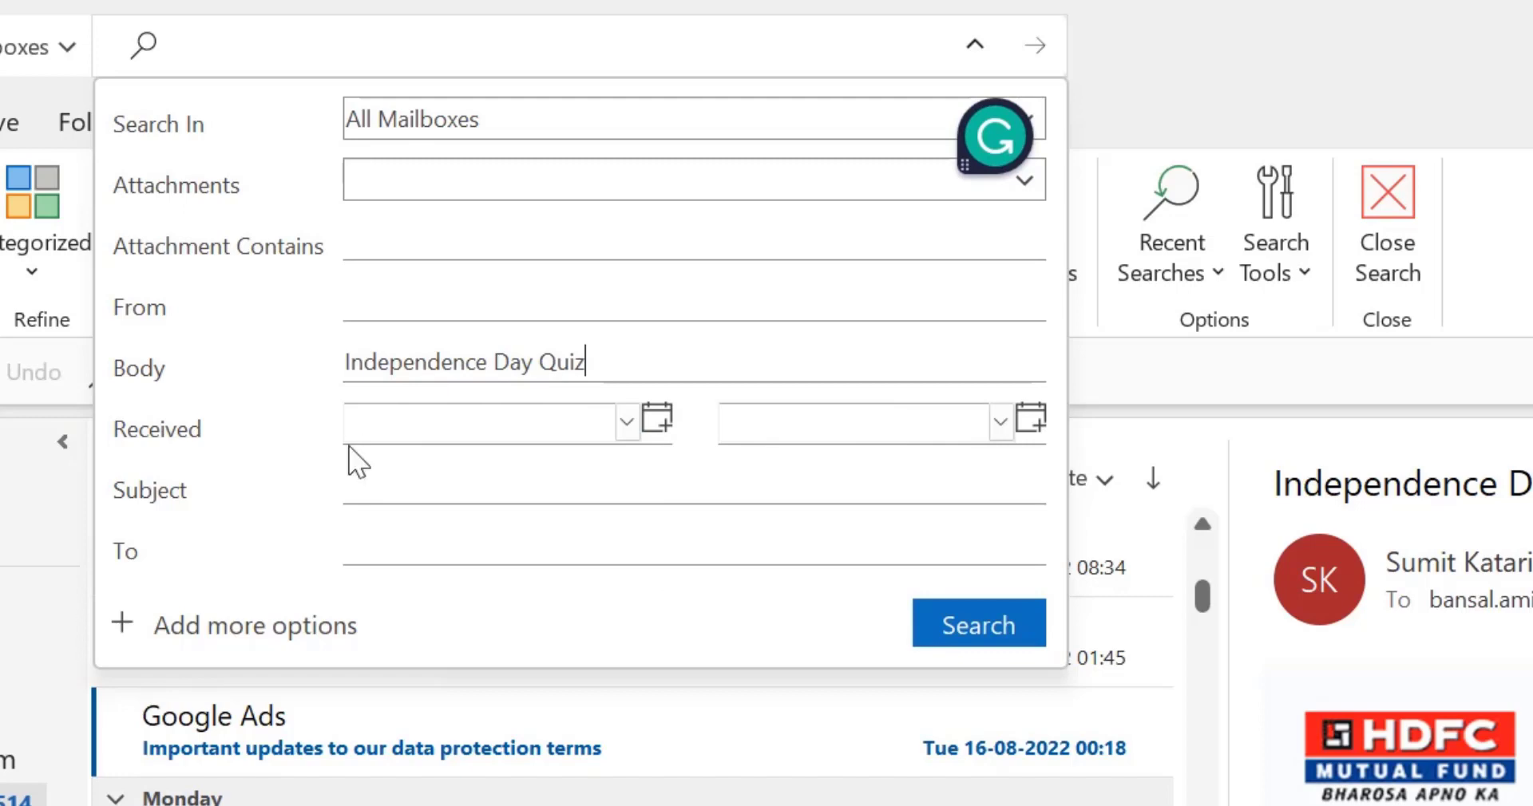
click(363, 481)
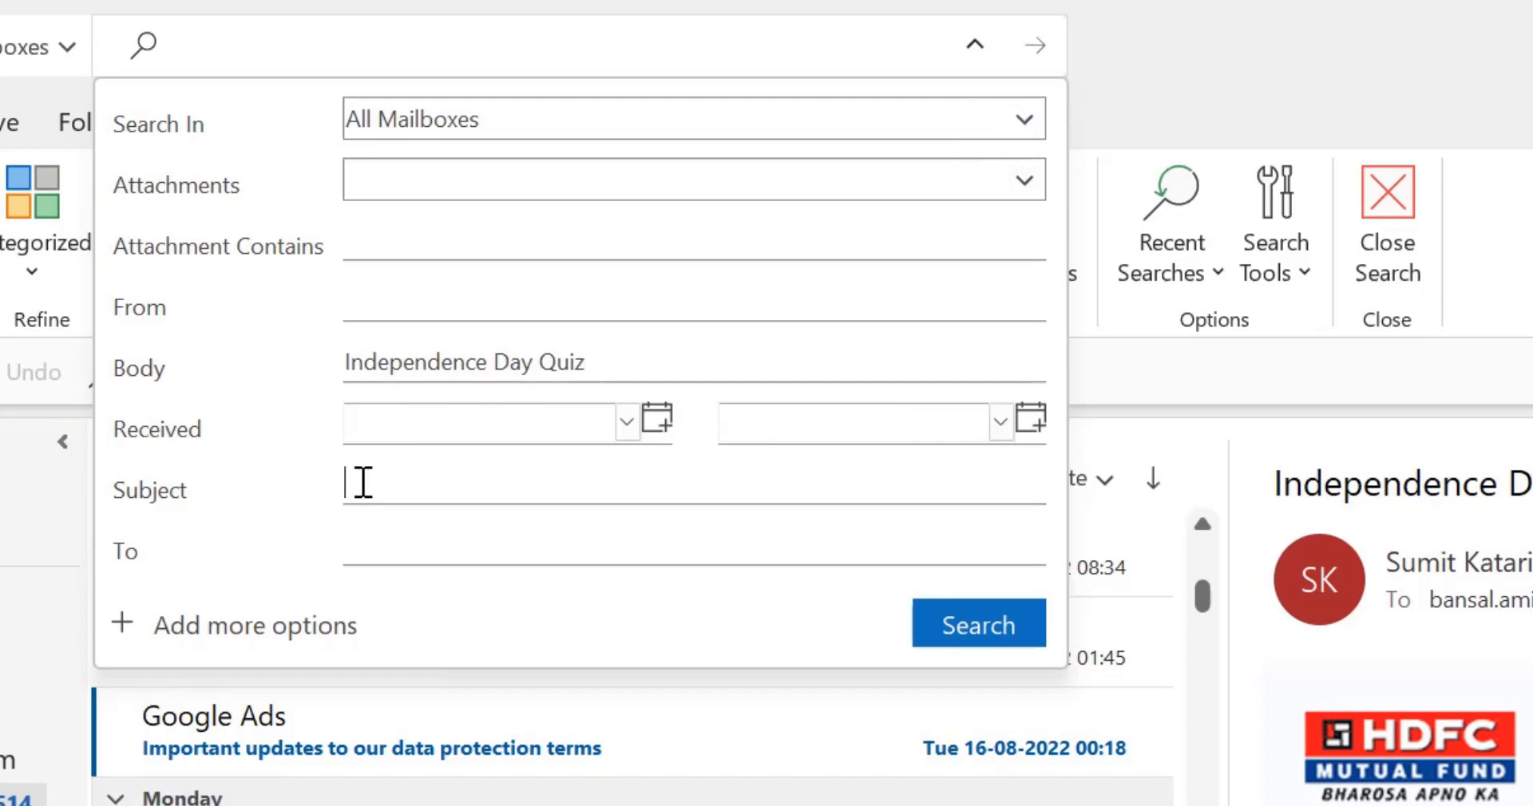
text(Independence Day Quiz)
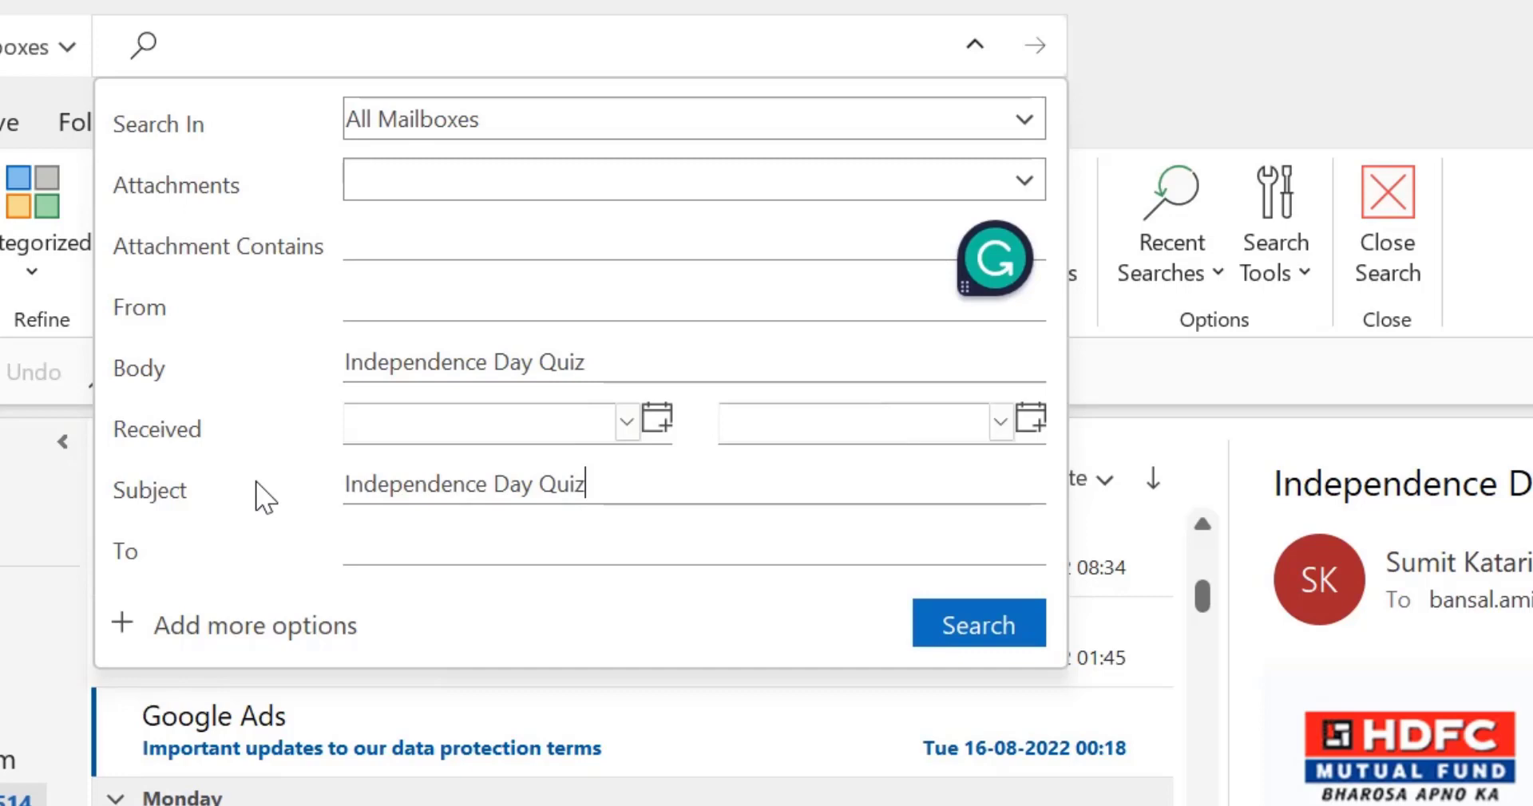
click(987, 633)
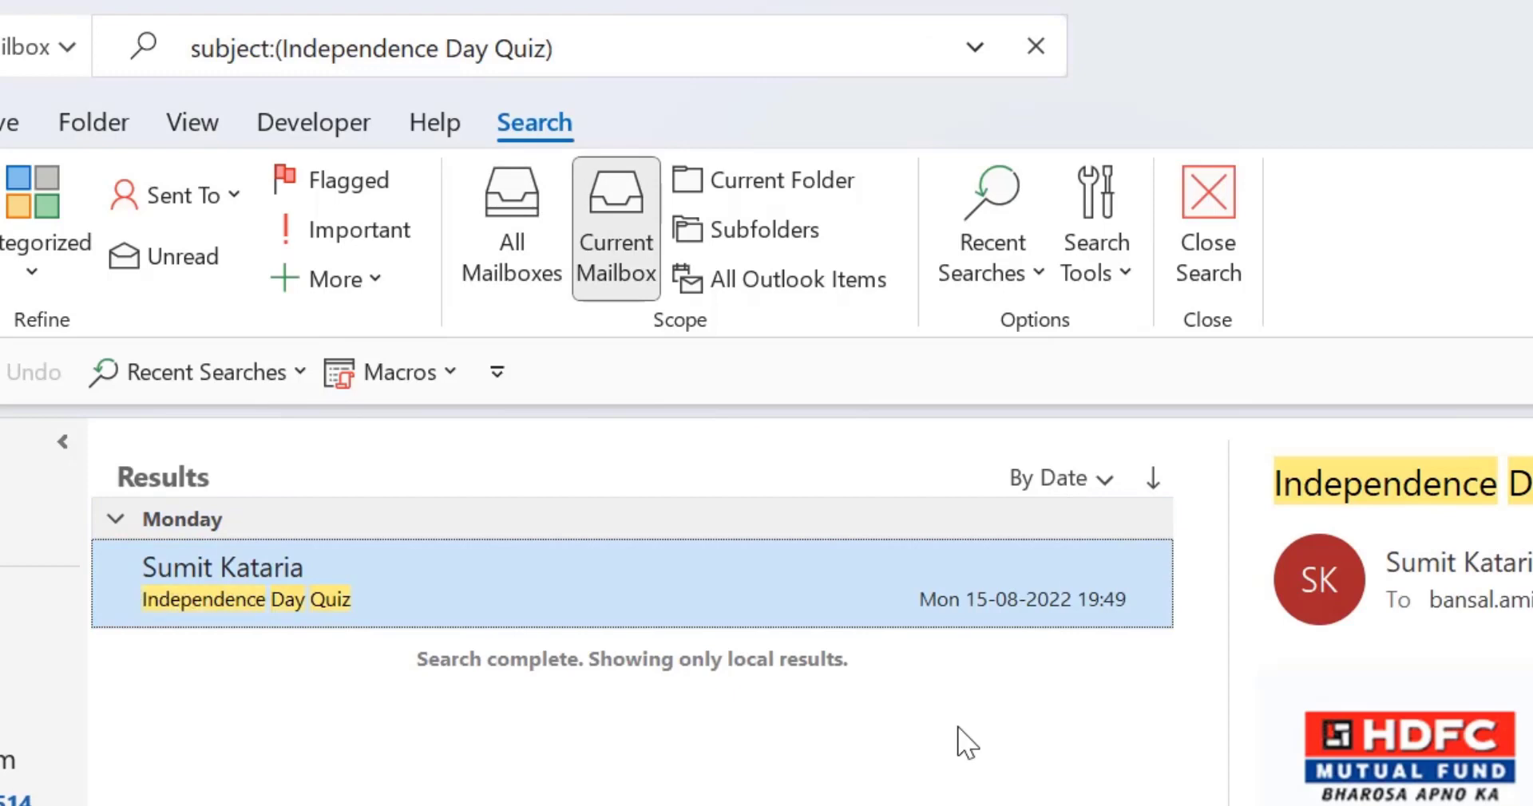
Open the list of recent searches.
click(1036, 276)
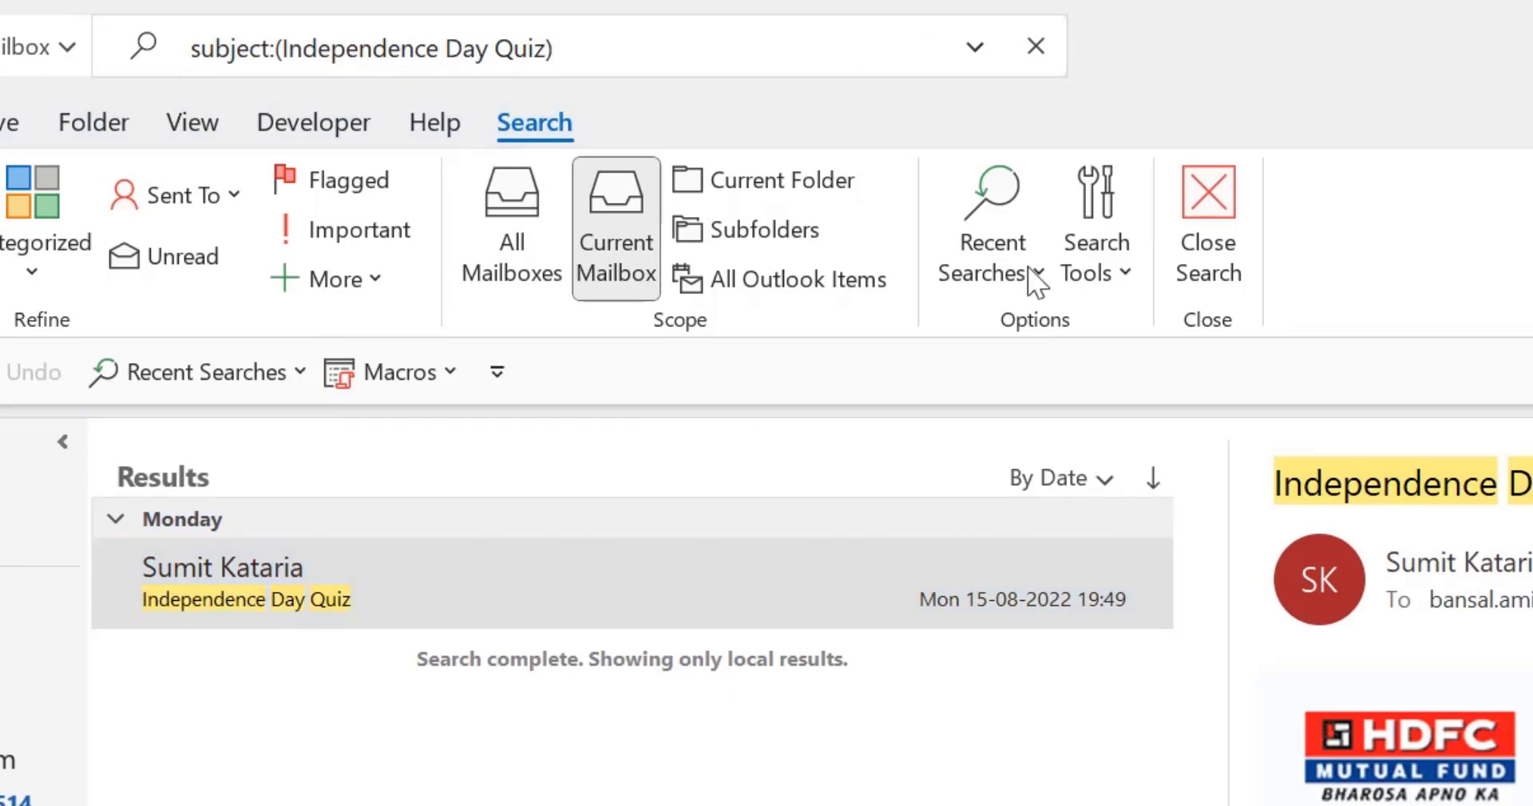